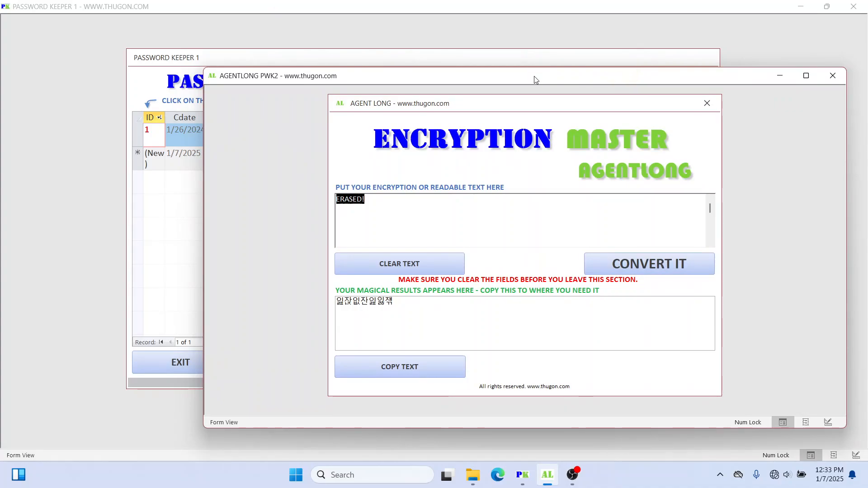
Step: Move the AgentLong and Encryption Master windows aside and bring Password Keeper 1's record list forward
left_click_drag(534, 76, 534, 83)
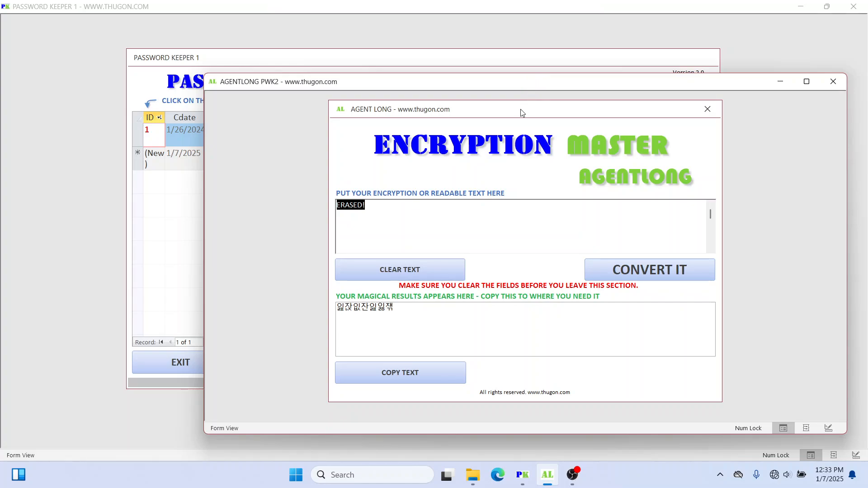
left_click_drag(520, 109, 525, 113)
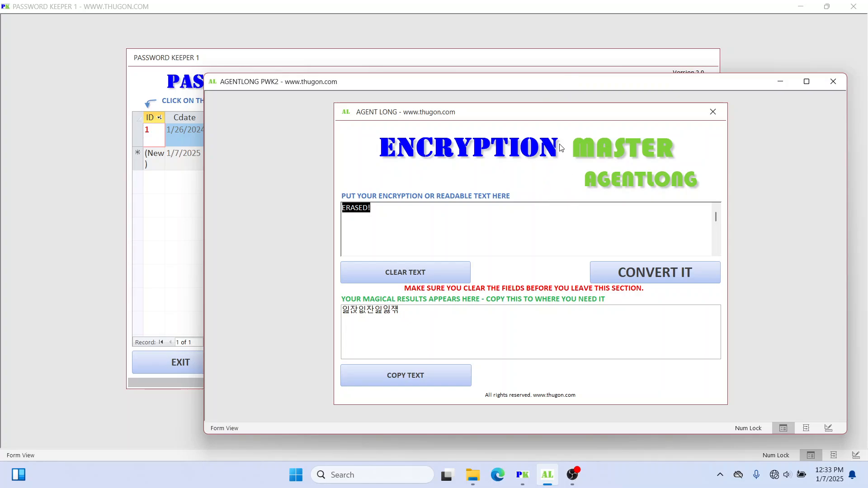
left_click_drag(524, 85, 514, 96)
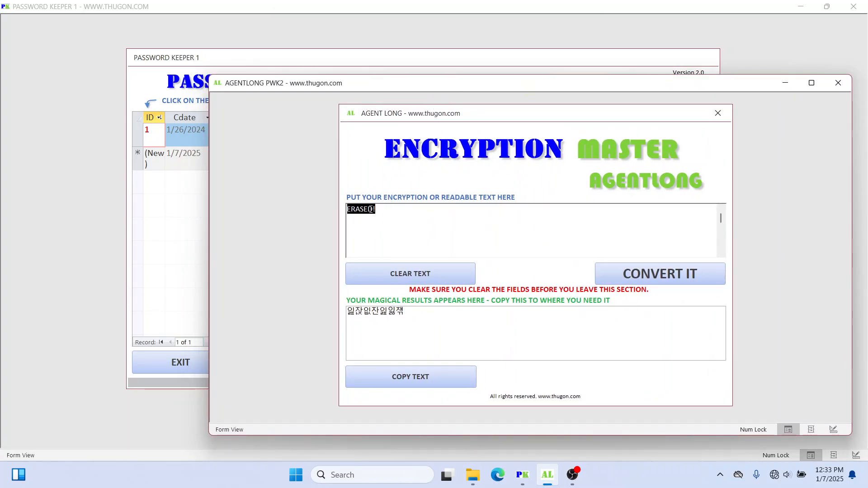
left_click(387, 210)
mouse_move(496, 85)
left_mouse_down()
mouse_move(381, 47)
mouse_move(422, 89)
mouse_move(489, 81)
left_mouse_up()
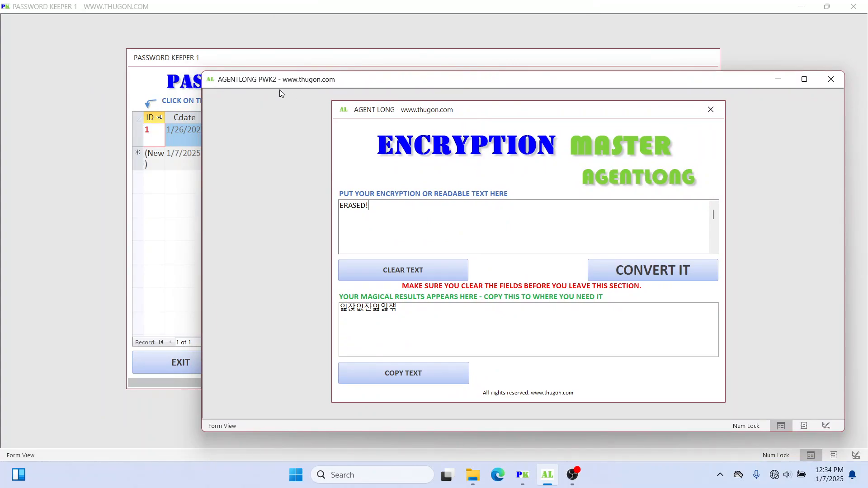
left_click_drag(405, 81, 408, 83)
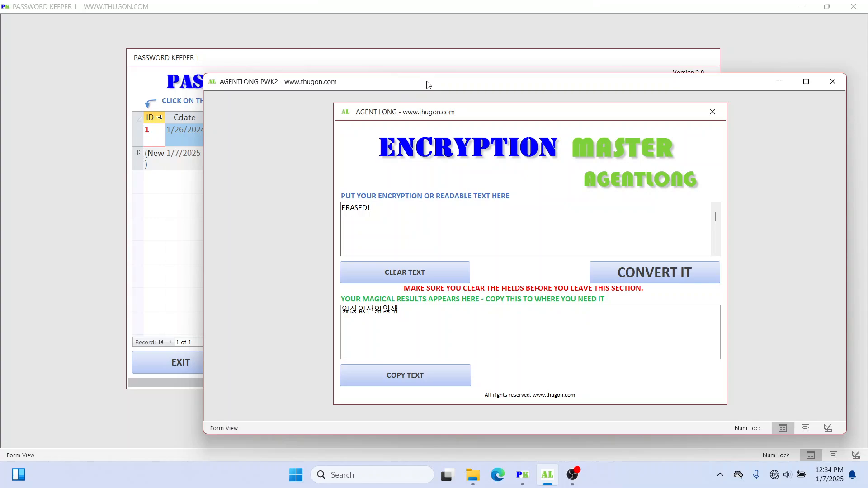
left_click(518, 81)
left_click_drag(518, 81, 519, 60)
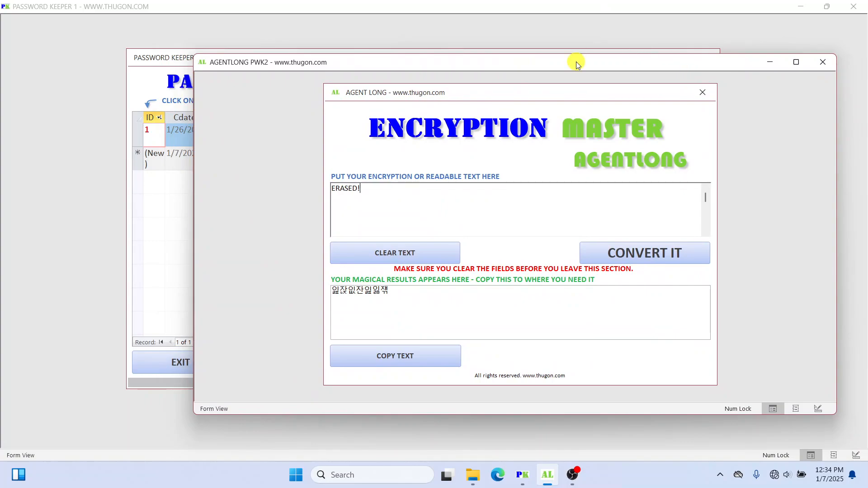
left_click_drag(576, 65, 577, 68)
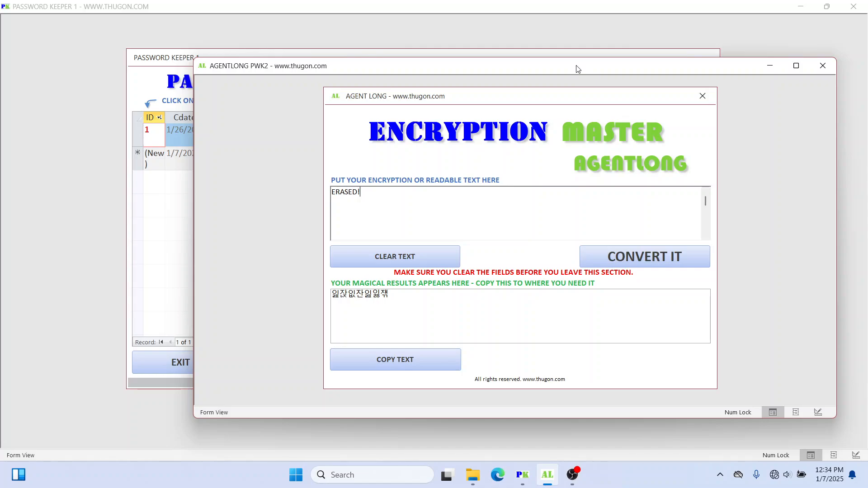
left_click_drag(574, 68, 573, 74)
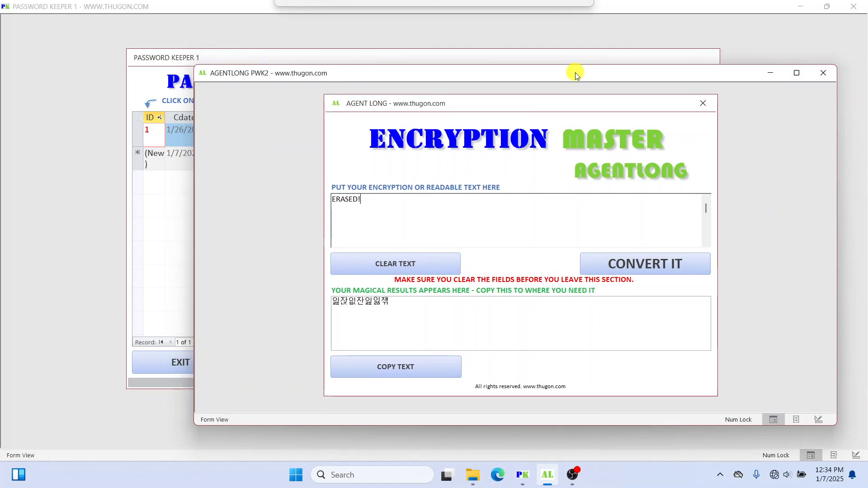
left_click(480, 53)
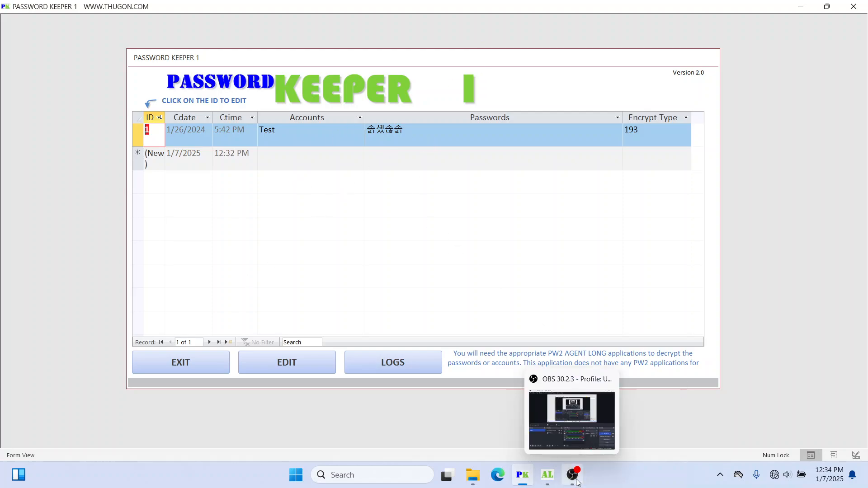
Step: Bring the AgentLong converter back to the front and close the Encryption Master form
mouse_move(553, 478)
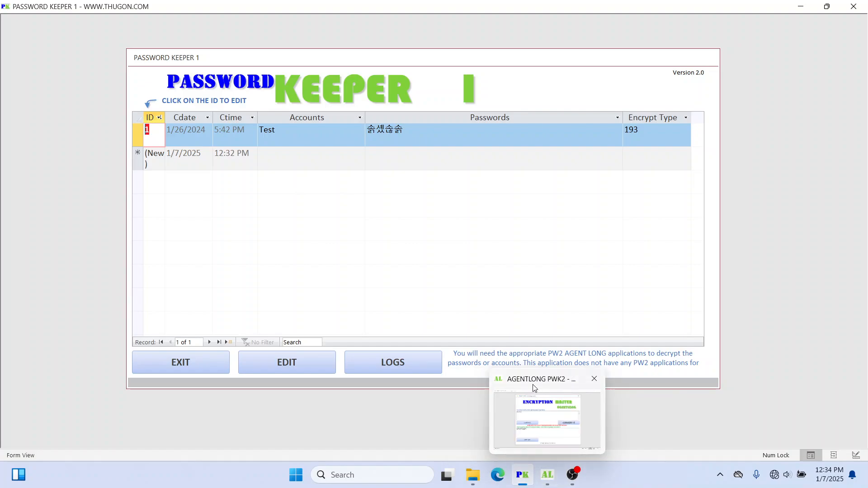
left_click(532, 384)
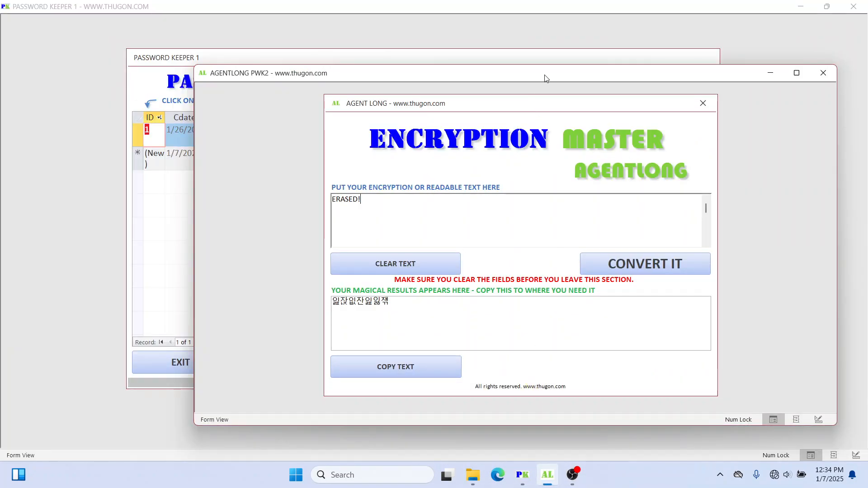
left_click_drag(544, 75, 544, 69)
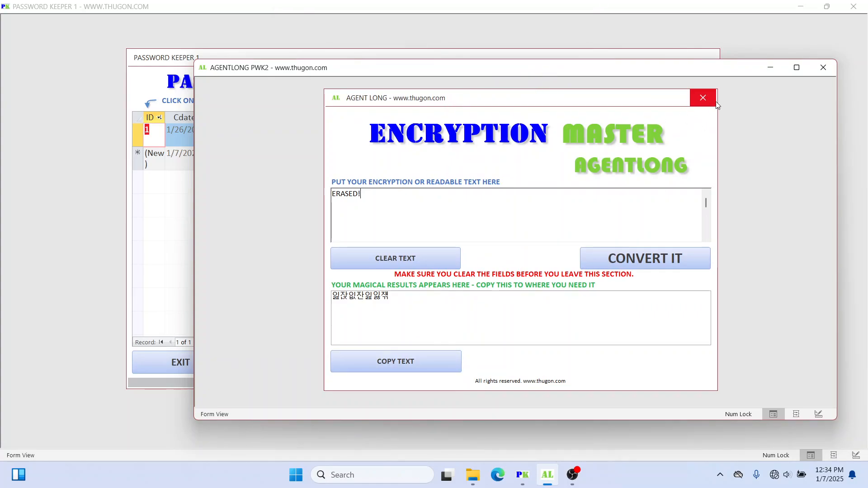
left_click(703, 98)
Step: Log in again with the password to reopen the Encryption Master form
left_click(705, 229)
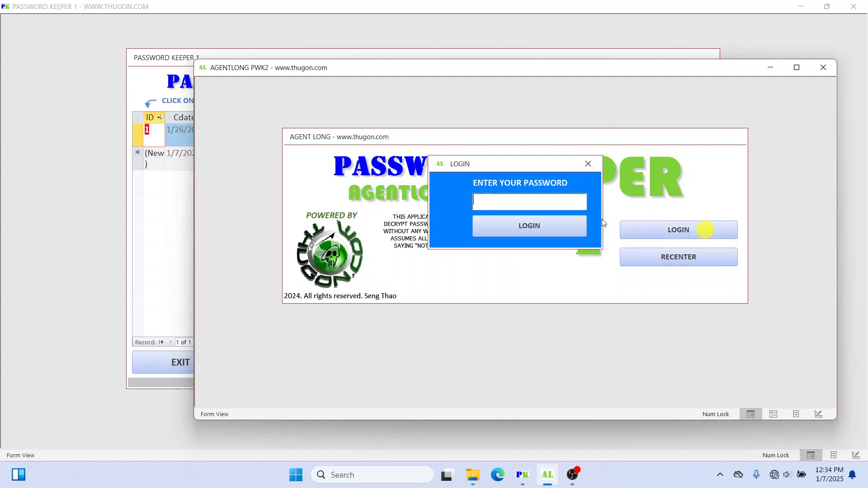
left_click(546, 203)
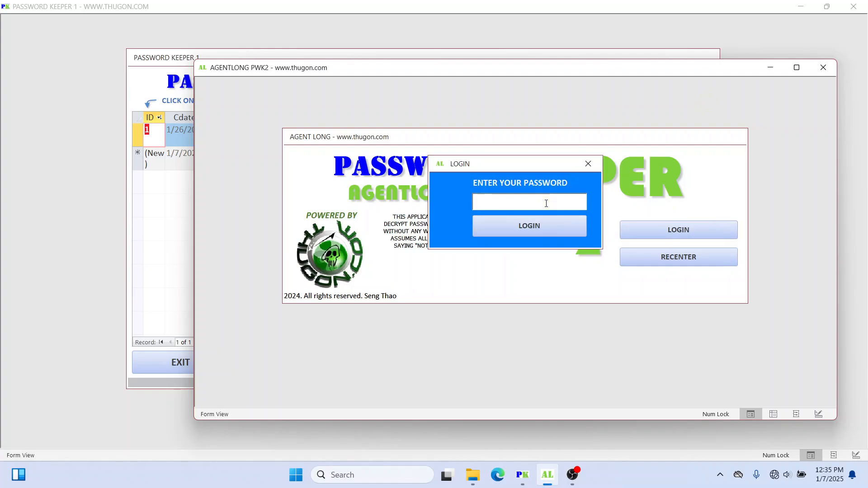
type("************")
key("Return")
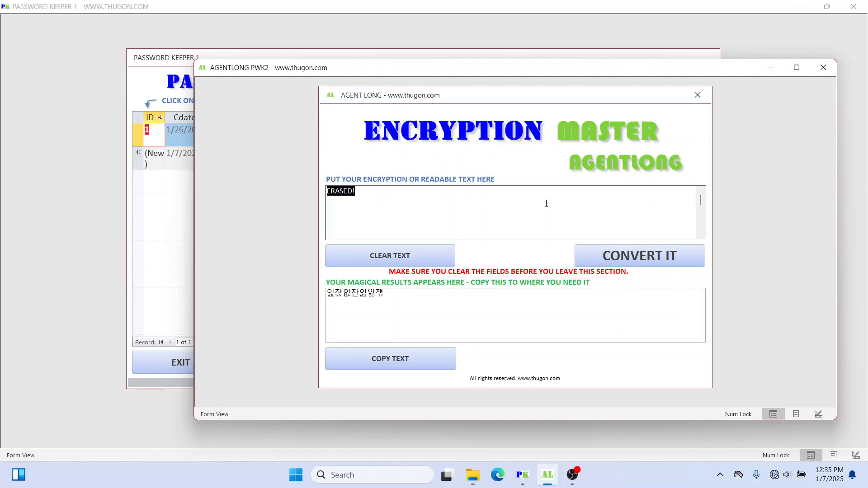
Step: Replace 'ERASED!' in the input box with 'MY SECRET PASSWORD'
left_click(529, 102)
left_click_drag(529, 103, 529, 100)
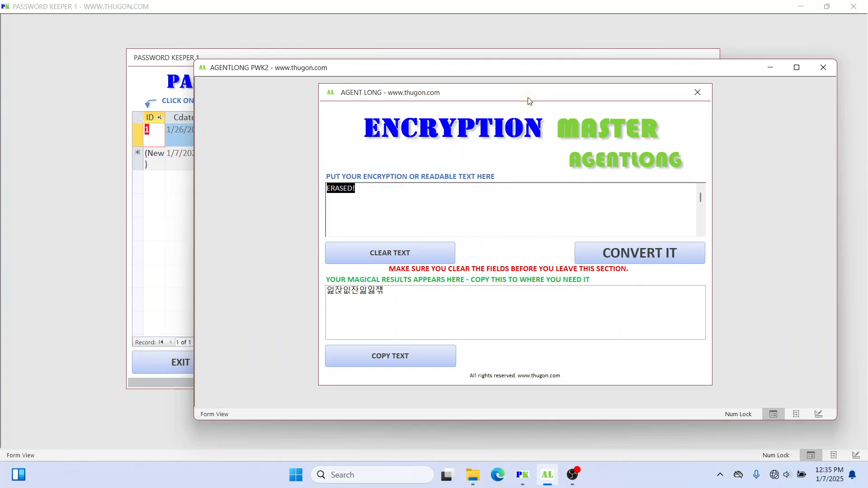
left_click(374, 190)
left_click_drag(366, 188, 310, 185)
left_click_drag(443, 295, 317, 292)
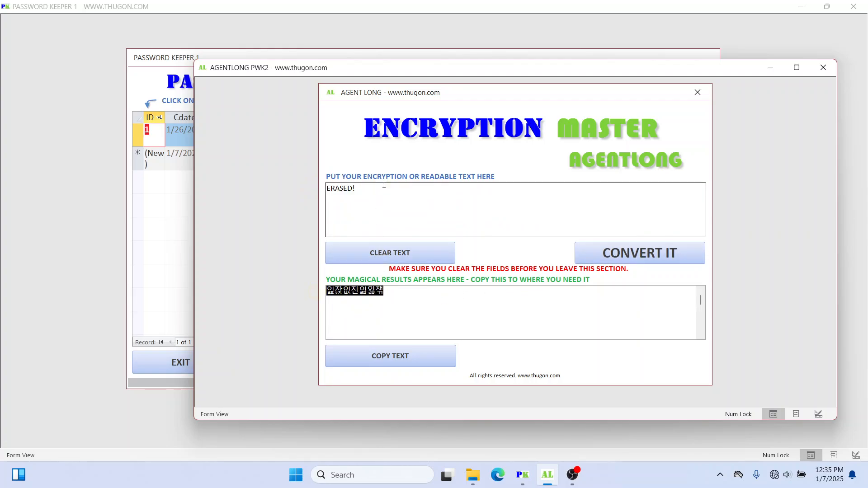
left_click_drag(384, 188, 284, 186)
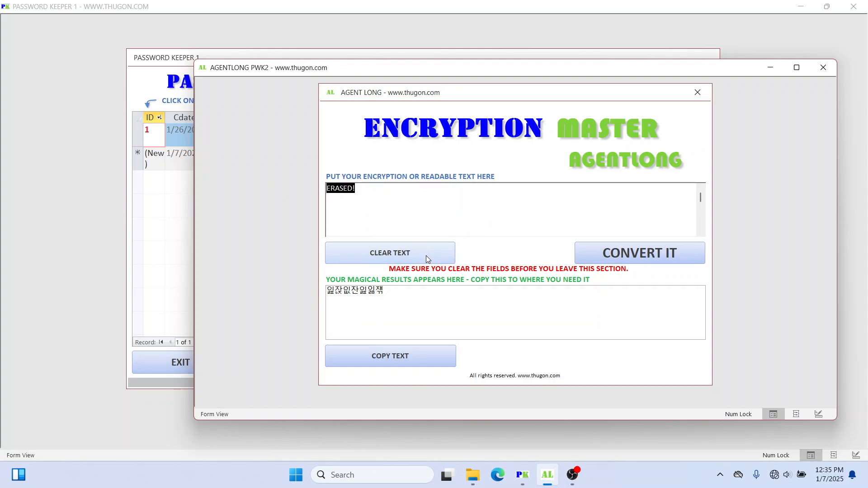
type("MY s")
key("BackSpace")
type("SECRET PASSWORD")
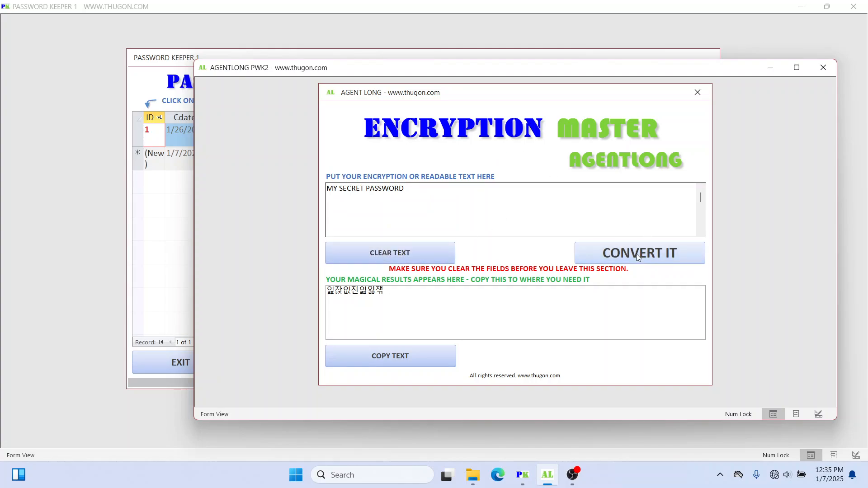
Step: Encrypt the text, copy the Korean-character result, and bring Password Keeper 1 forward
left_click(637, 252)
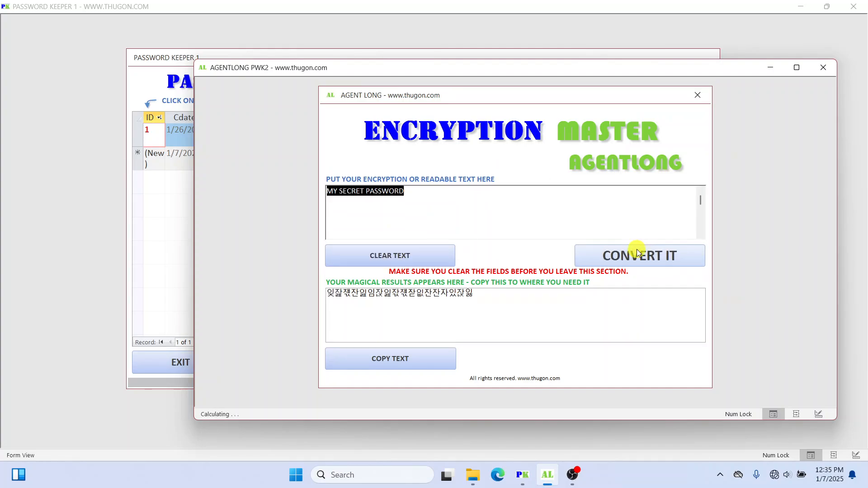
left_click_drag(506, 299, 301, 296)
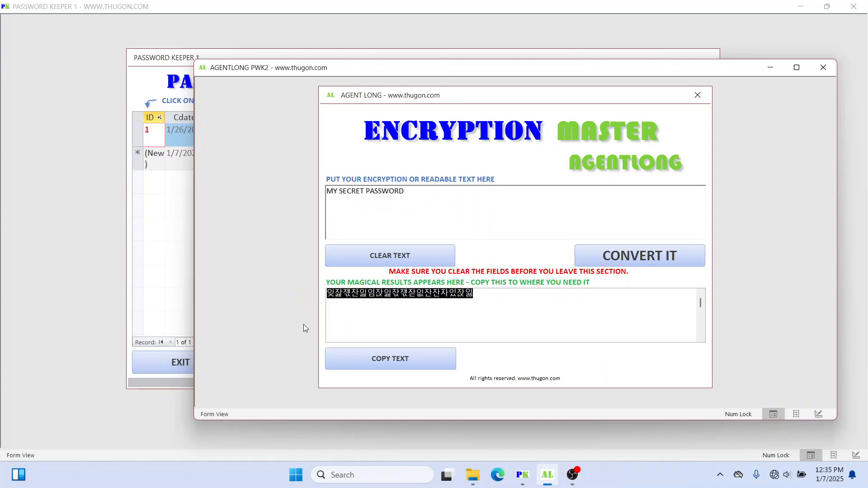
left_click(489, 295)
left_click_drag(488, 295, 296, 288)
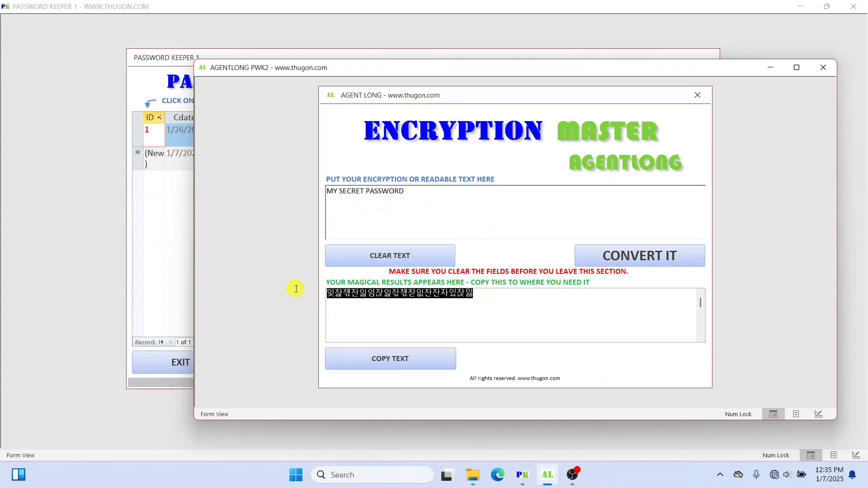
left_click(487, 293)
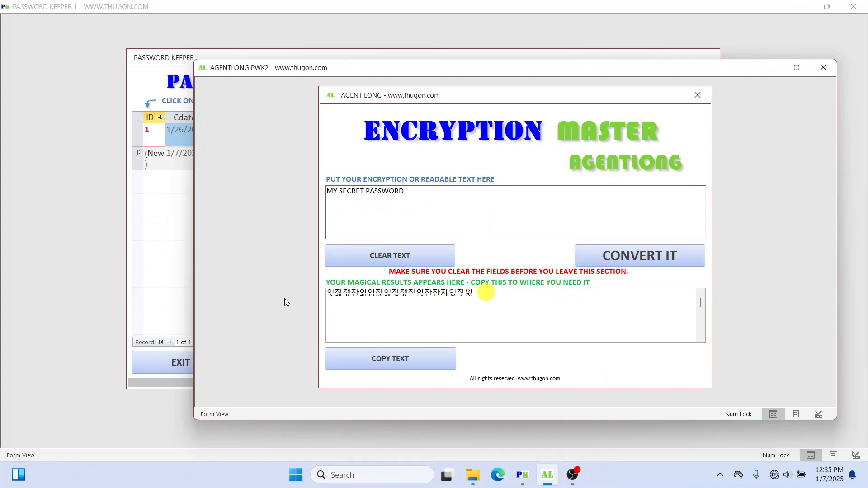
left_click(400, 359)
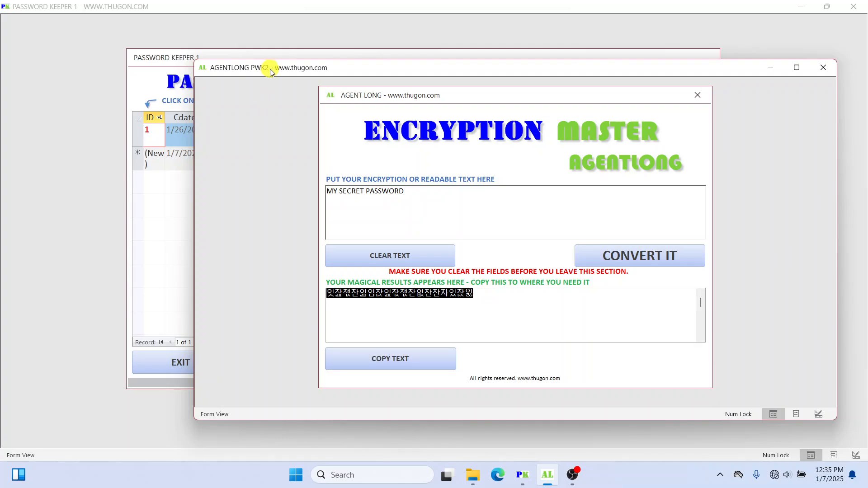
left_click_drag(269, 69, 277, 75)
left_click(285, 55)
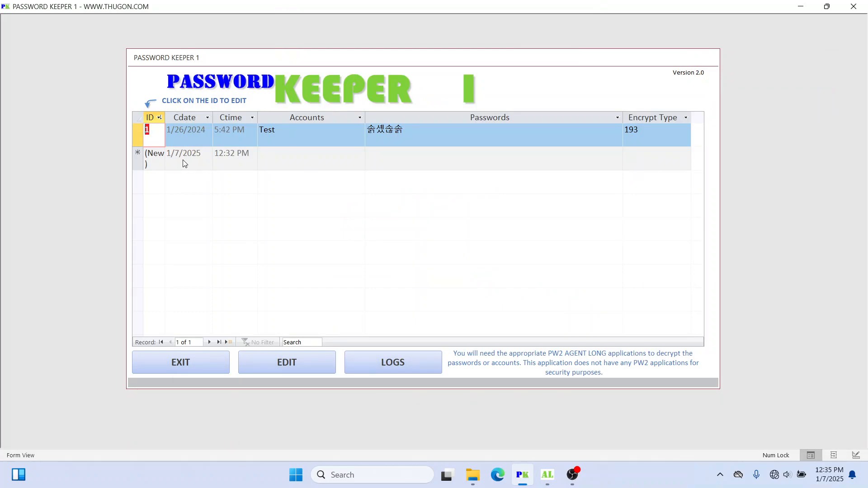
Step: Add a record 'My Gmail account.' and paste the encrypted password into its Passwords cell
left_click_drag(246, 56, 203, 56)
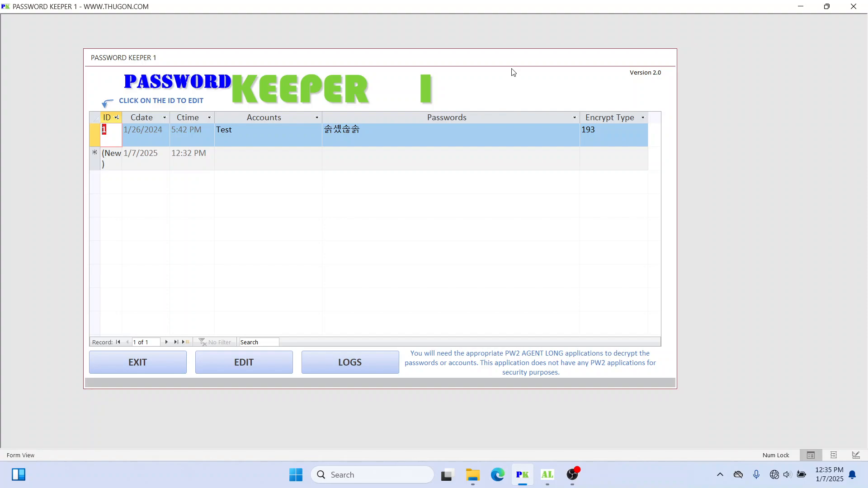
left_click_drag(433, 56, 462, 58)
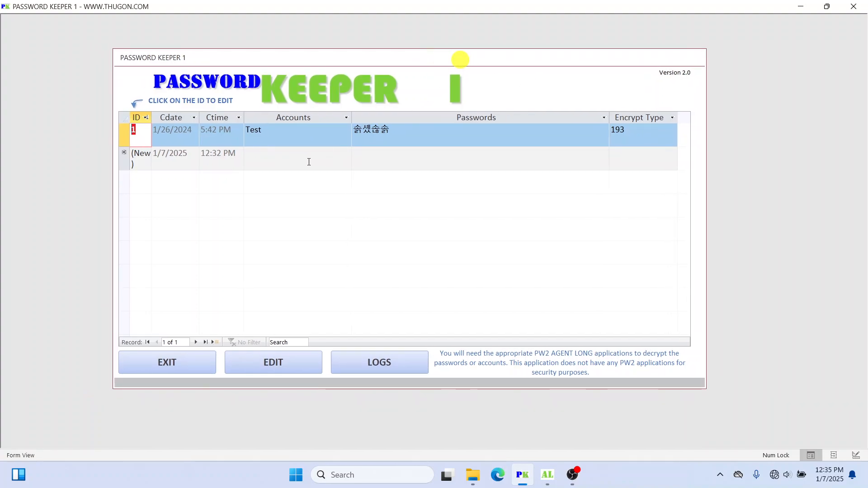
left_click(293, 164)
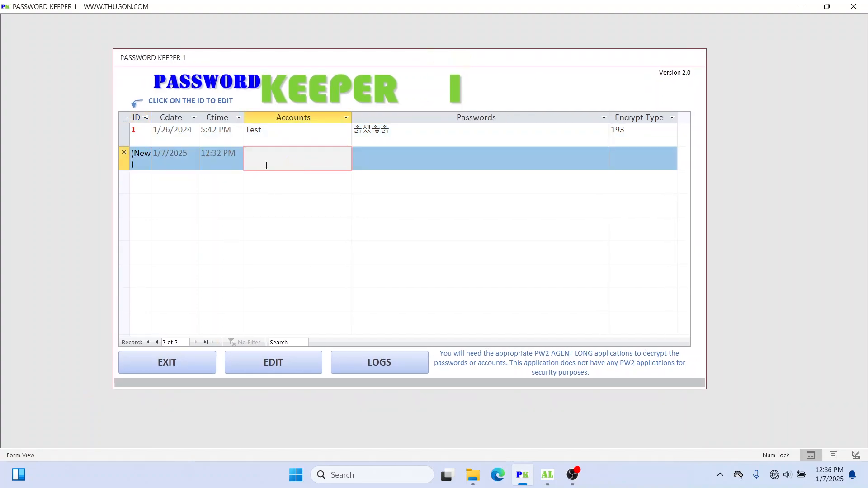
type("My ")
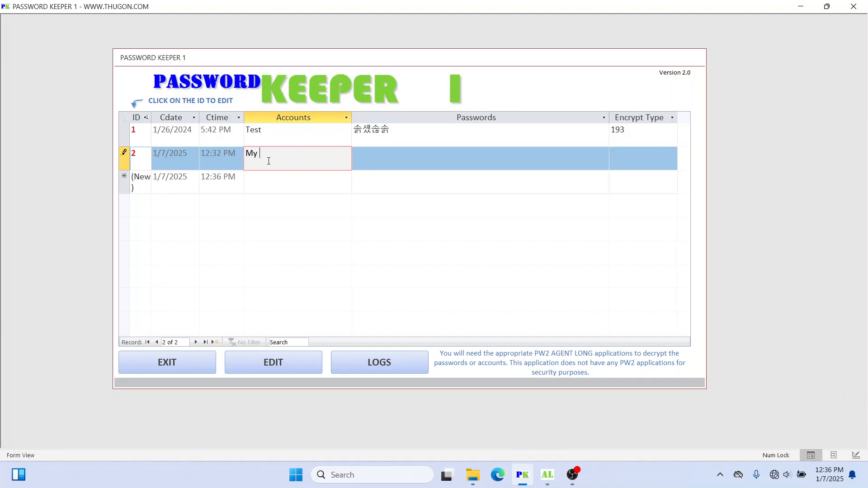
type("Gmail account.")
key("Tab")
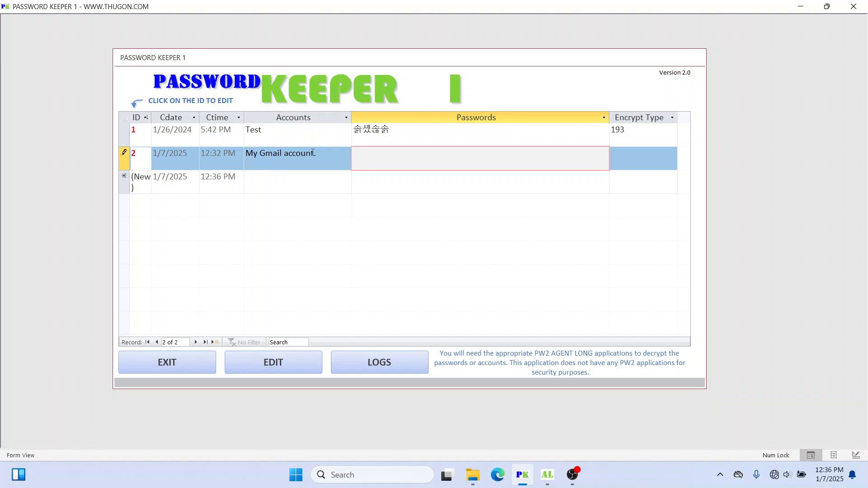
left_click(410, 158)
key("ctrl+v")
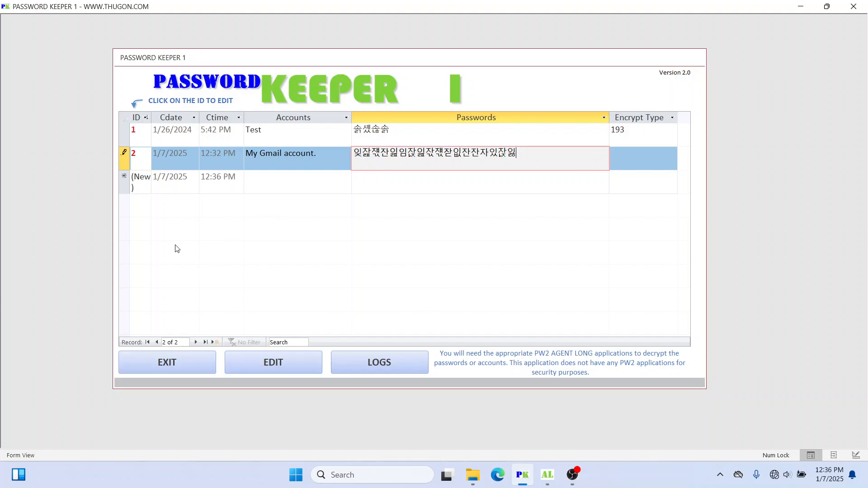
left_click(366, 177)
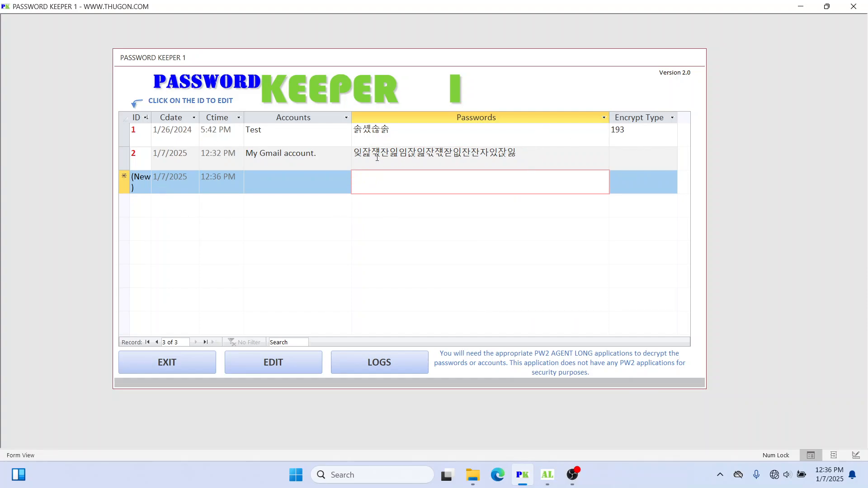
Step: Select the Gmail record's encrypted password, then switch to the Encryption Master window
left_click(526, 153)
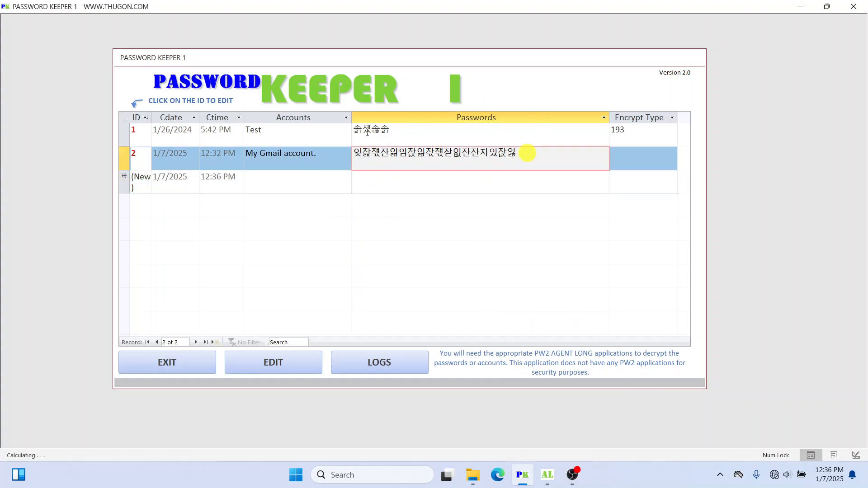
left_click(136, 152)
left_click(434, 191)
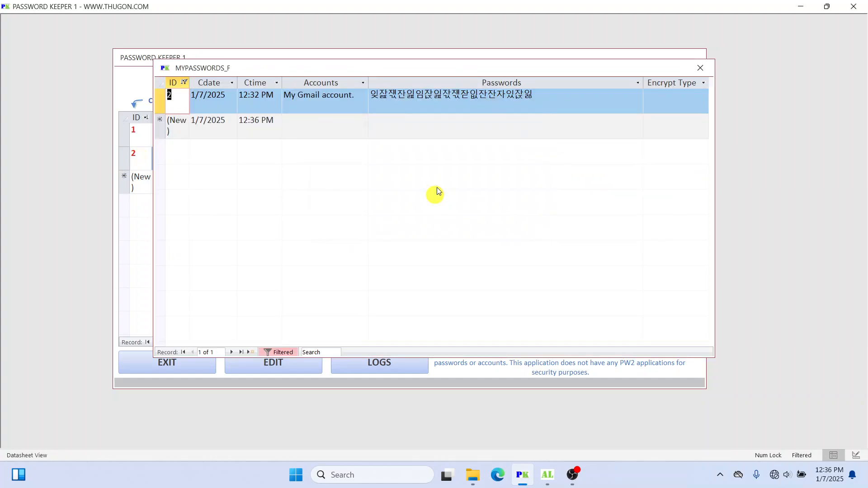
left_click_drag(520, 96, 348, 93)
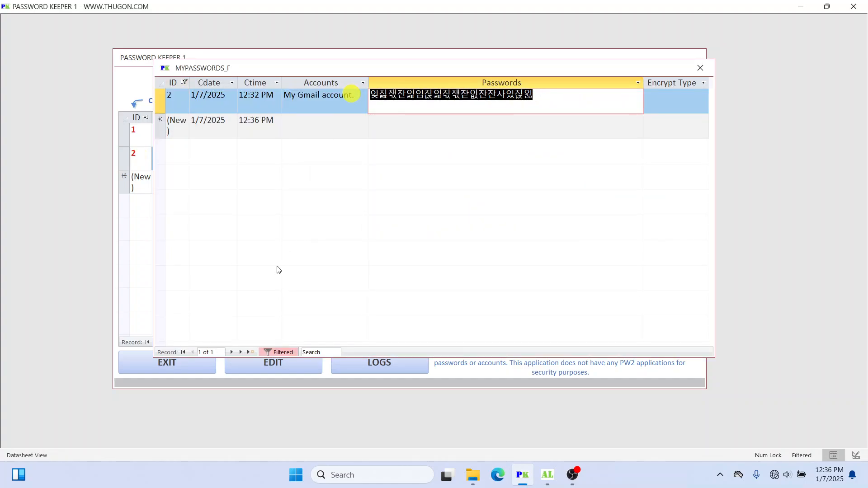
left_click(700, 68)
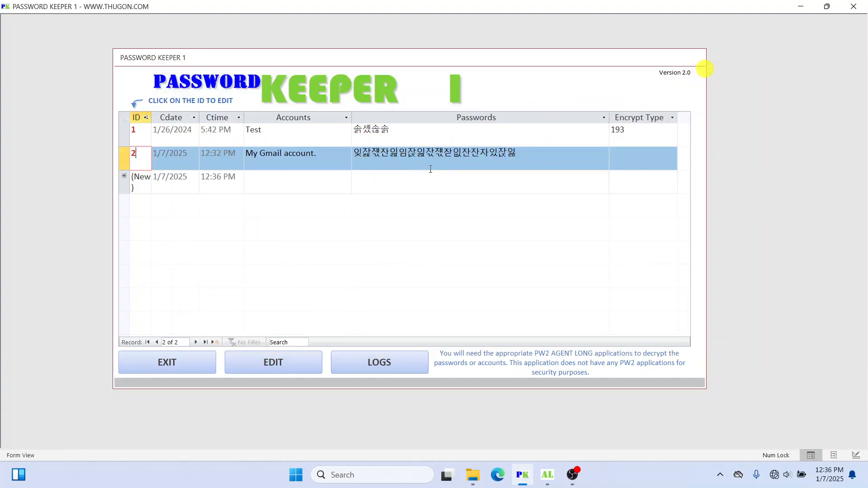
left_click_drag(478, 155, 333, 149)
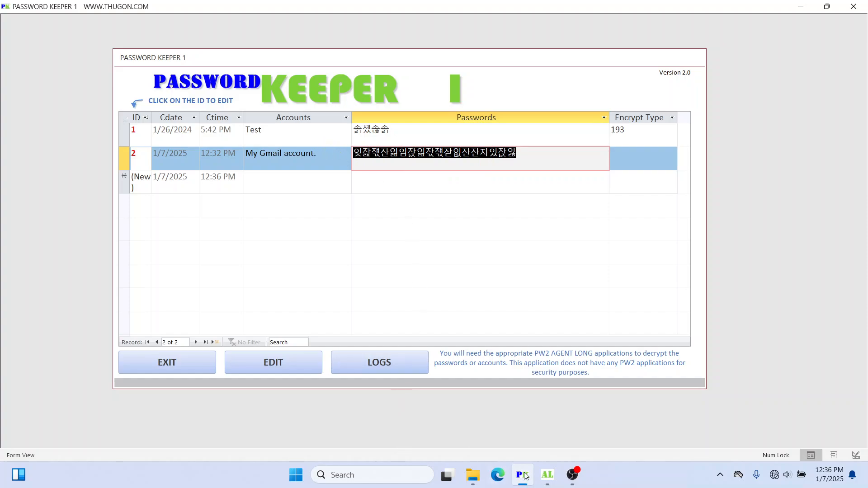
left_click(546, 483)
left_click_drag(508, 78, 503, 68)
left_click(411, 254)
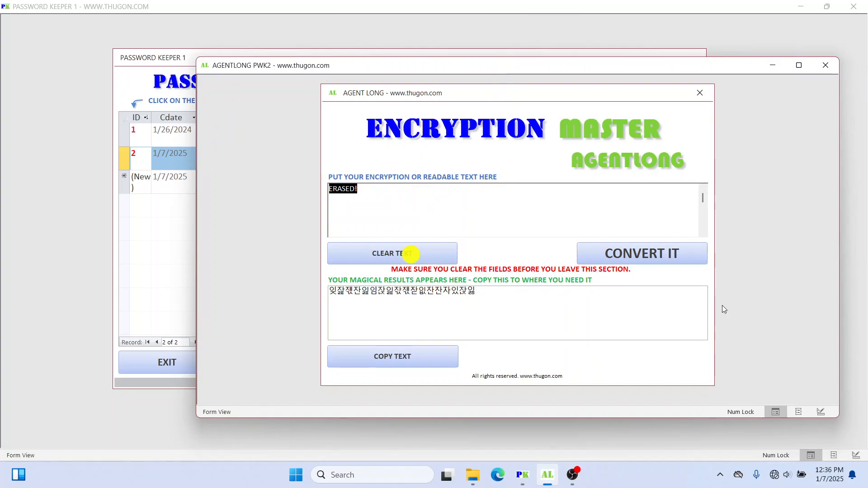
left_click(600, 244)
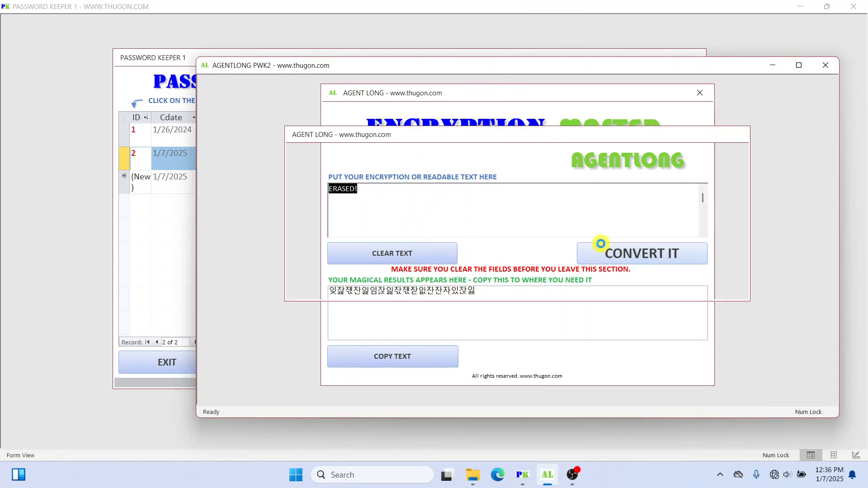
left_click(379, 257)
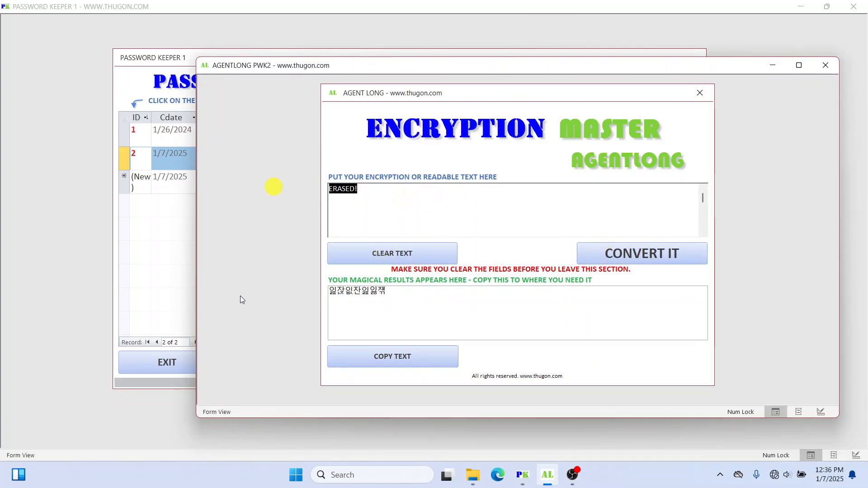
type("잊잚잿잔잃임잖잃잒잿잗잆잔잔자잇잖잃")
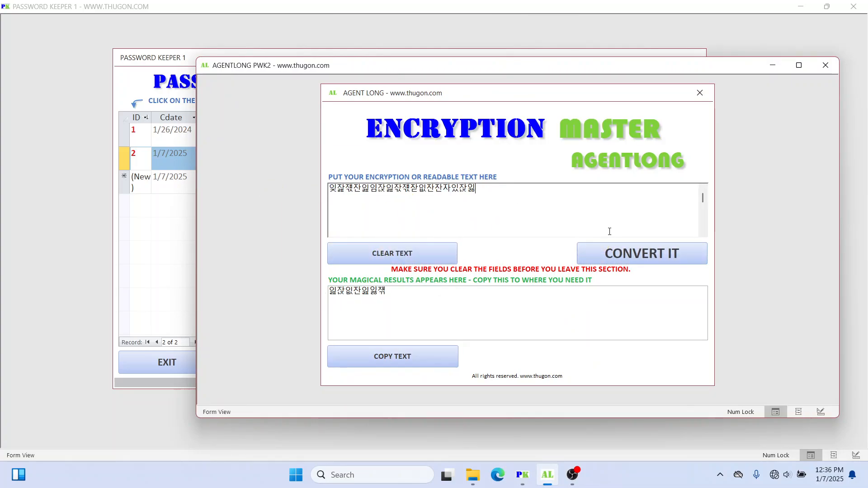
left_click(640, 254)
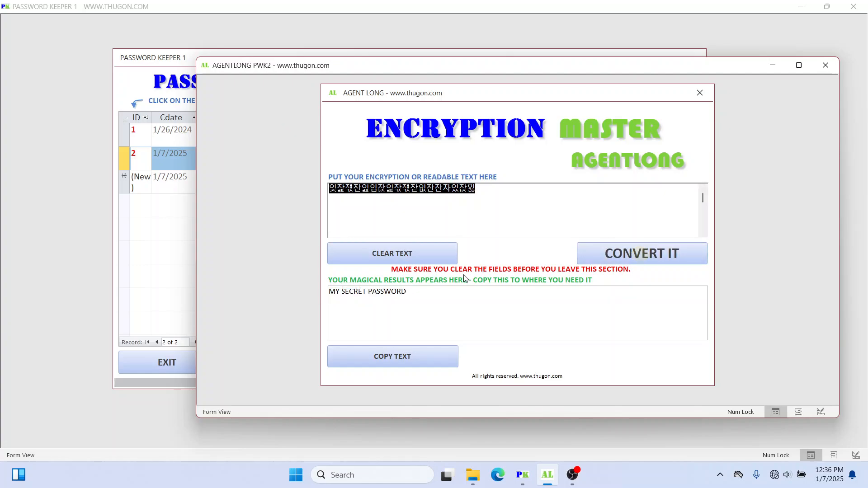
Step: Select the decrypted result and then the encrypted input line to inspect them
left_click(429, 290)
left_click_drag(429, 291, 277, 286)
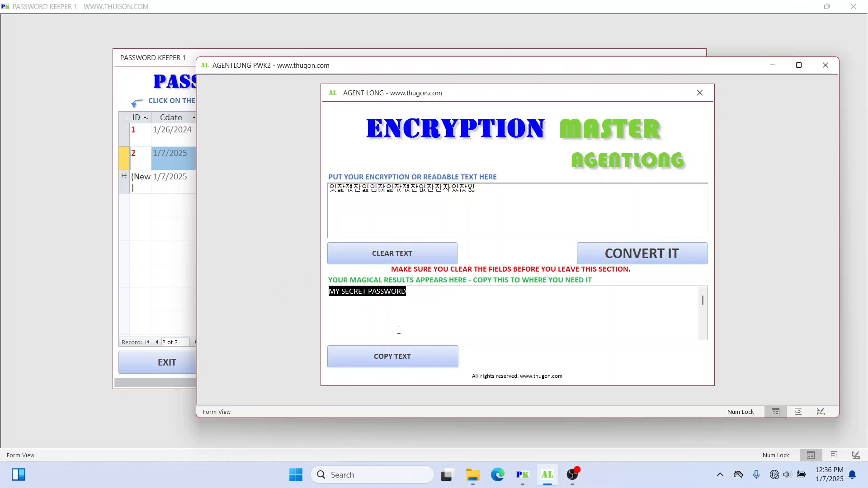
left_click_drag(406, 292, 290, 286)
left_click(474, 188)
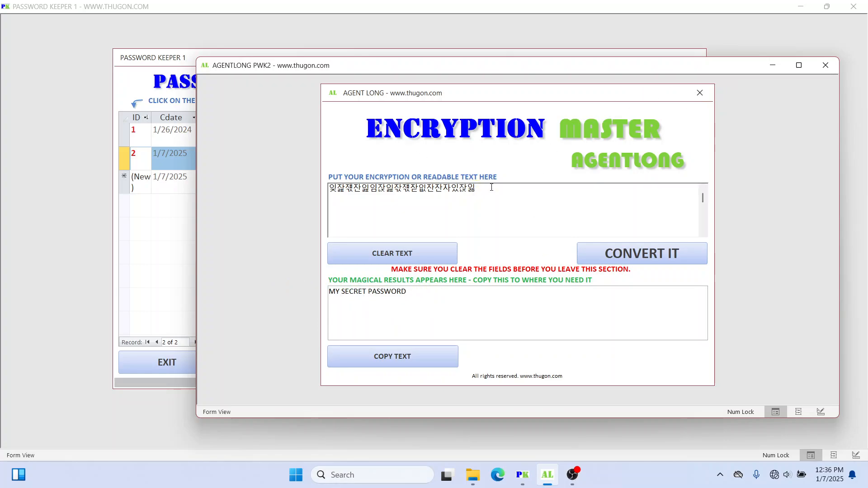
left_click(500, 188)
left_click_drag(499, 188, 327, 187)
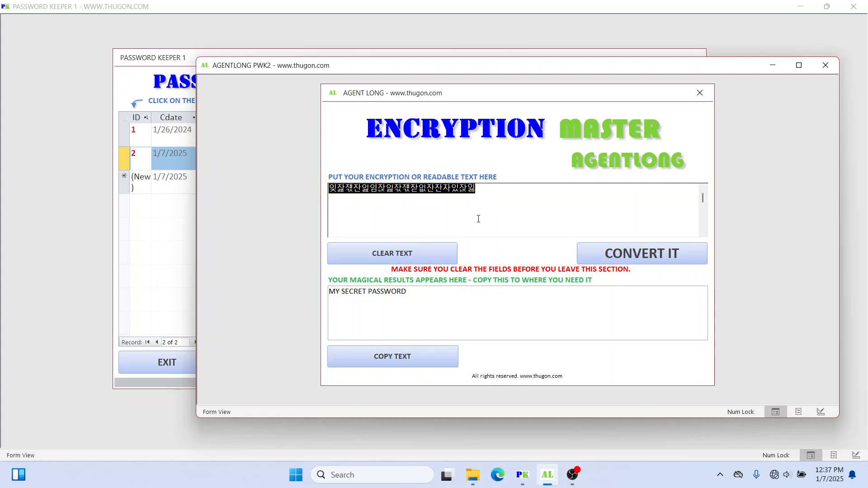
left_click(297, 189)
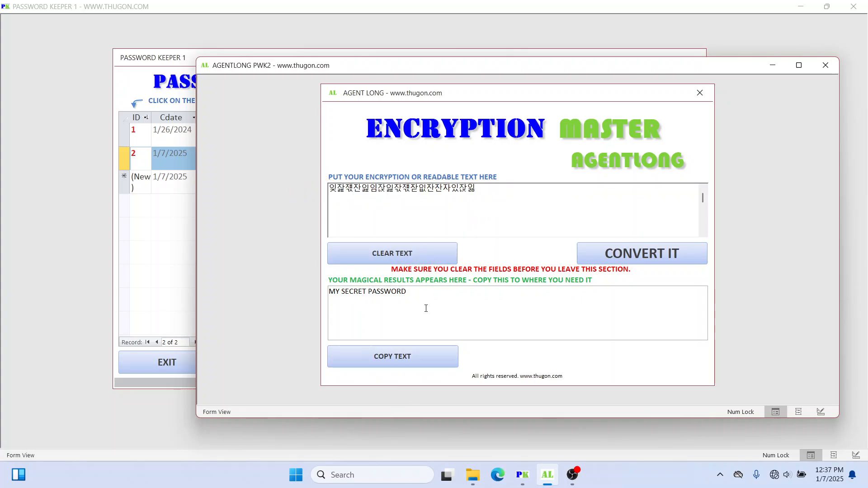
Step: Select all of the encrypted input text so it can be replaced
left_click(496, 195)
left_click(502, 190)
left_click_drag(488, 189, 310, 191)
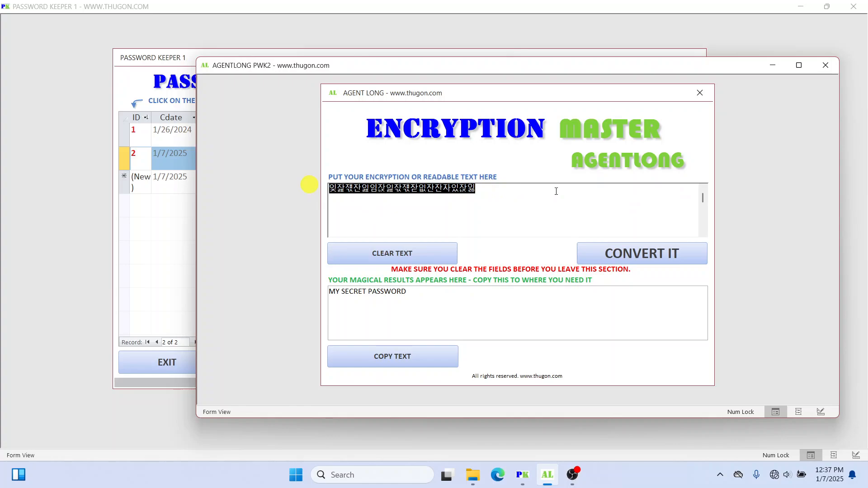
left_click(568, 190)
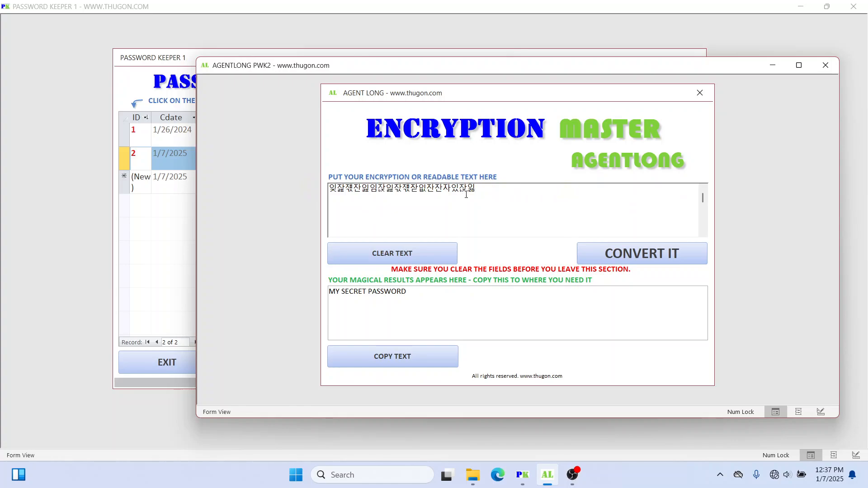
left_click_drag(491, 188, 291, 187)
left_click_drag(569, 183, 181, 161)
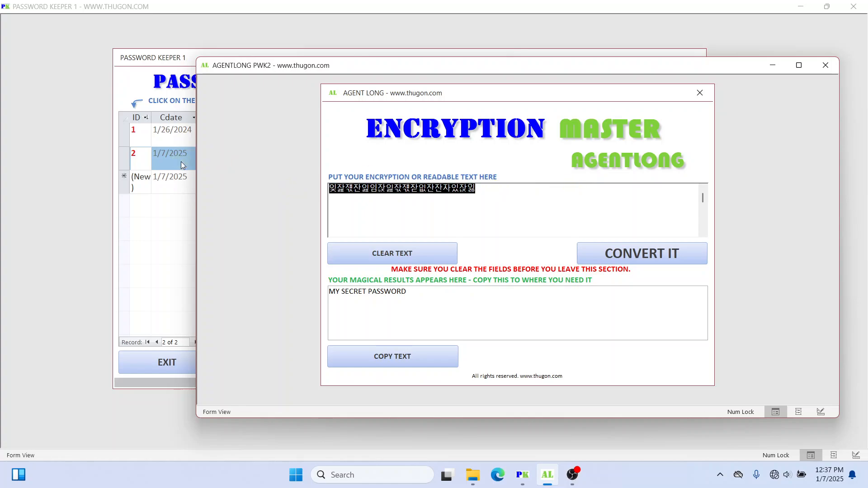
Step: Type 'This is my secret message to the entire world. Everybody must be happy and healthy.' and 'Hello world. My name is the admin'
type("This is ma")
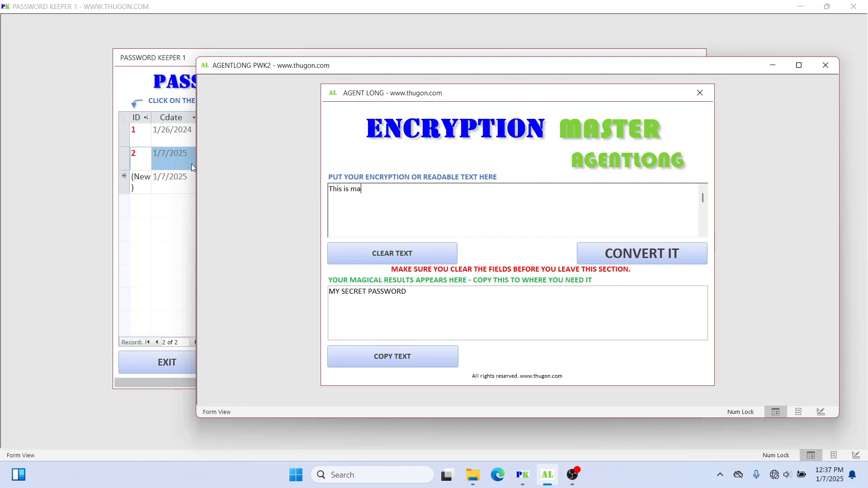
key("BackSpace")
type("y secret message ")
type("to the ")
type("entri")
key("BackSpace")
key("BackSpace")
type("ire world.")
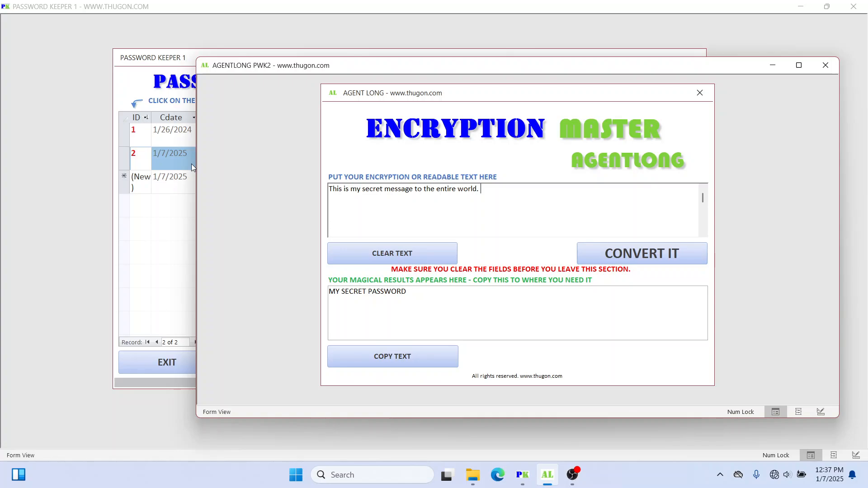
type(" Everybody must be happy and hea")
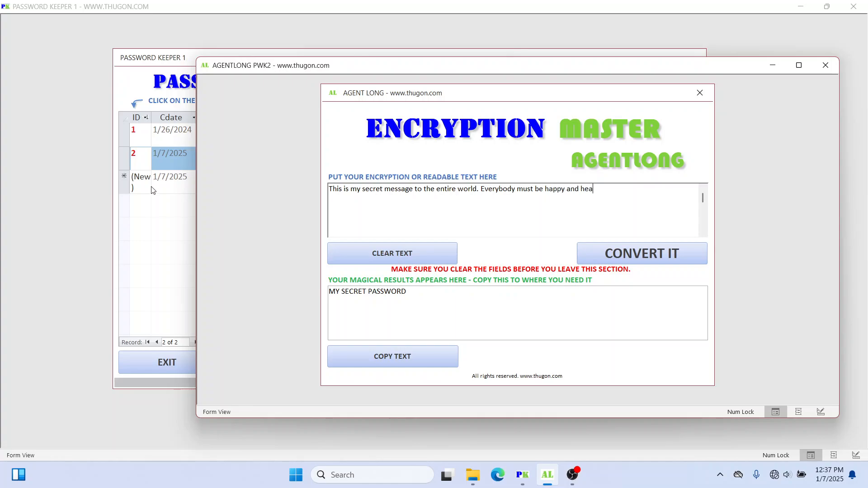
type("ltyh")
key("BackSpace")
key("BackSpace")
type("hy.")
key("BackSpace")
type("Hello world. My name is ")
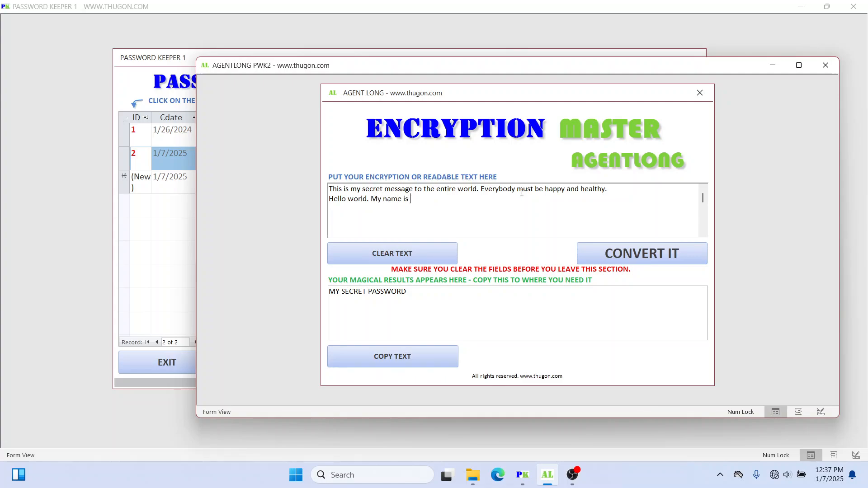
type("the admin.")
Step: Encrypt the two-line message and select its Korean-character output
left_click(644, 252)
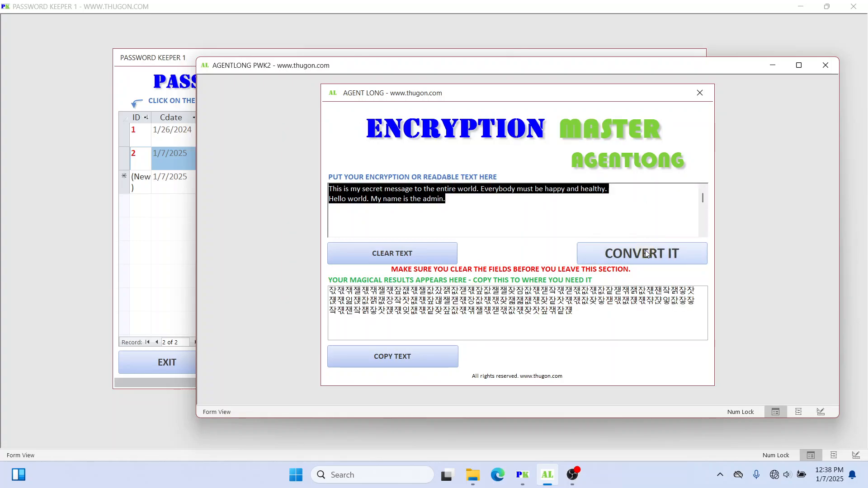
left_click_drag(587, 314, 306, 287)
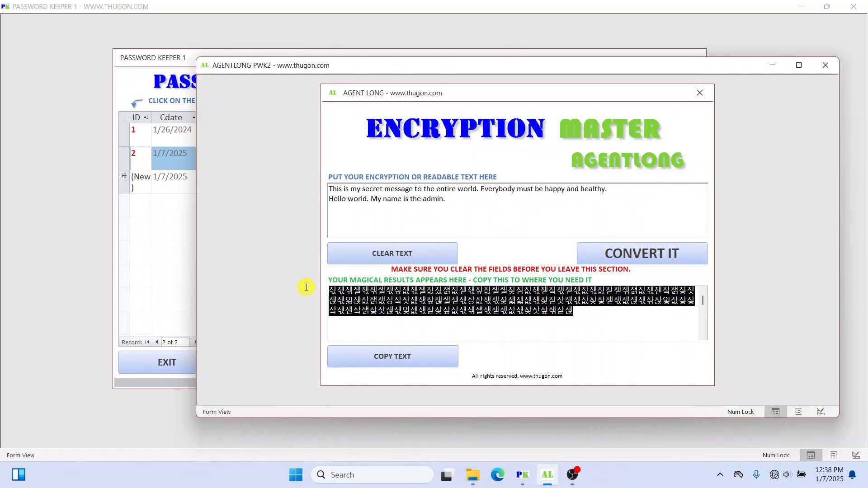
left_click(478, 202)
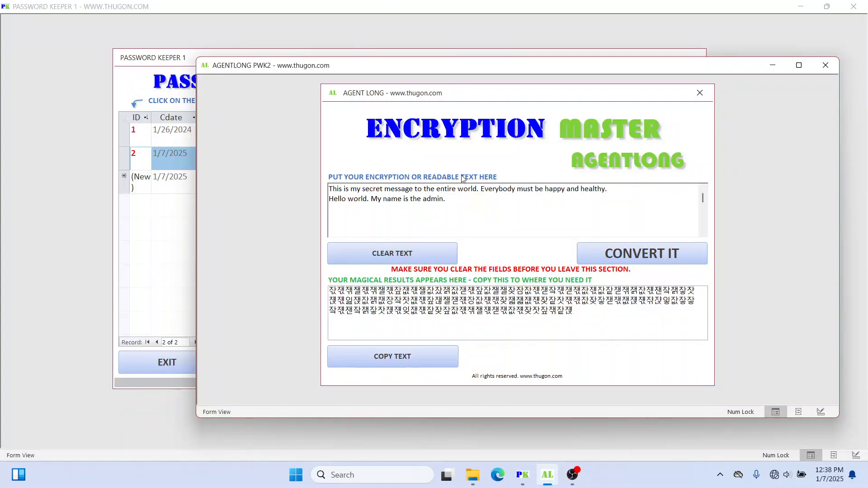
left_click_drag(421, 66, 424, 73)
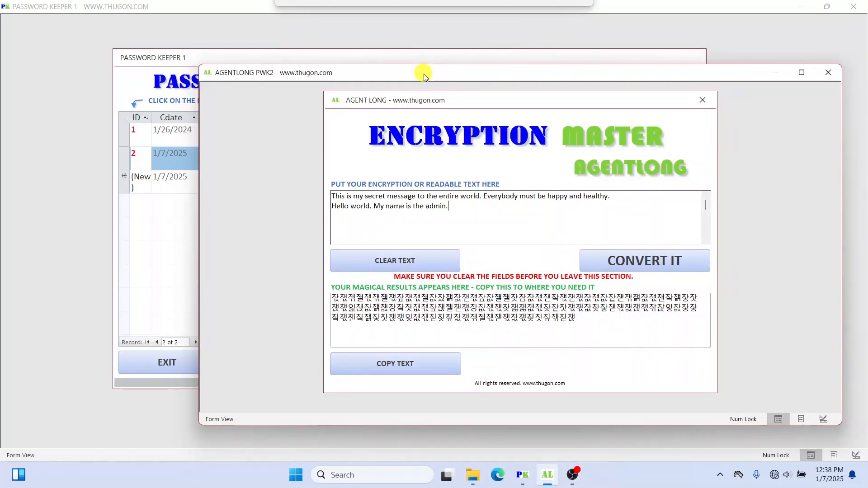
left_click(321, 58)
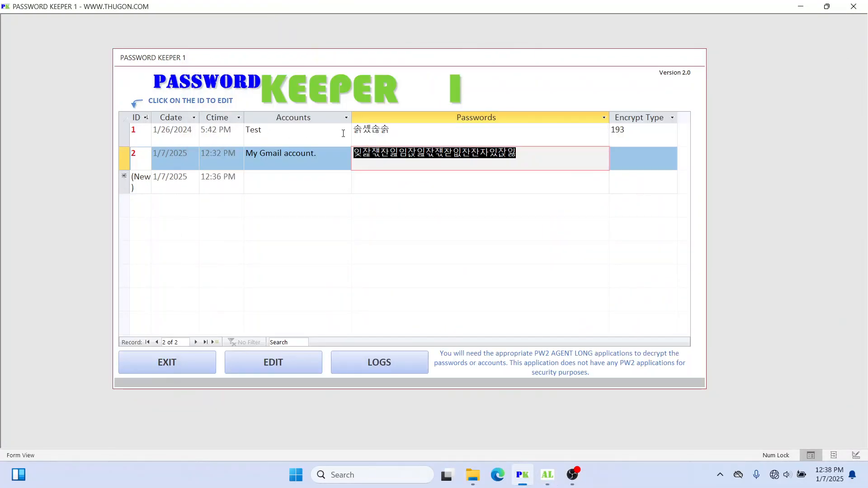
left_click(534, 155)
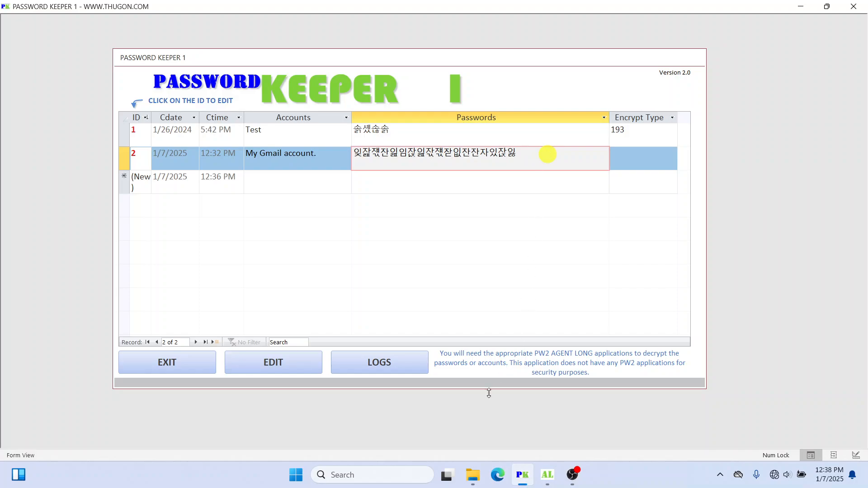
left_click(552, 482)
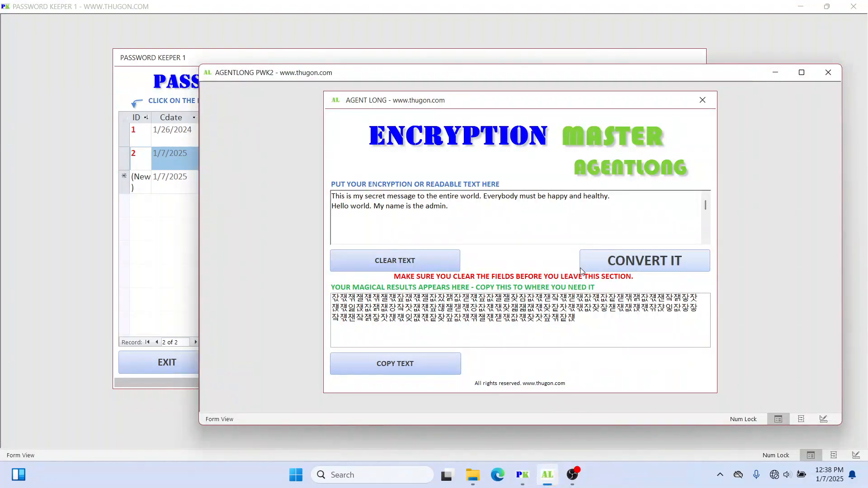
Step: Reselect both lines of the message and encrypt it again
left_click(489, 206)
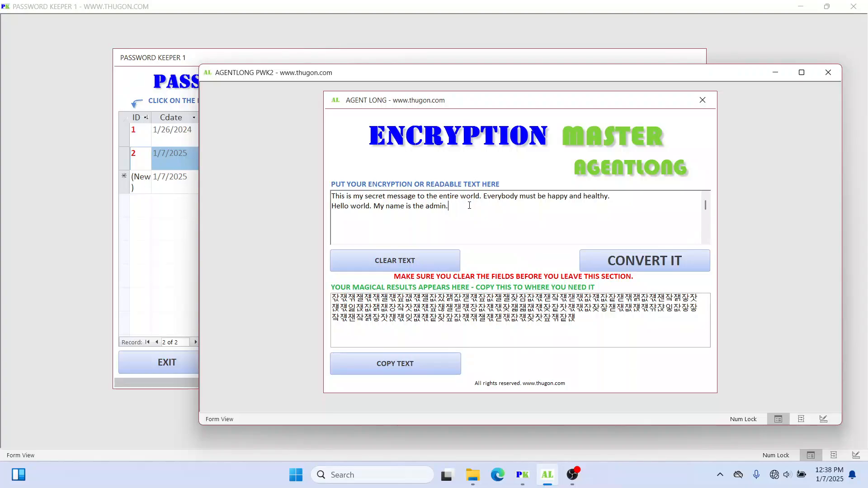
left_click_drag(464, 207, 303, 187)
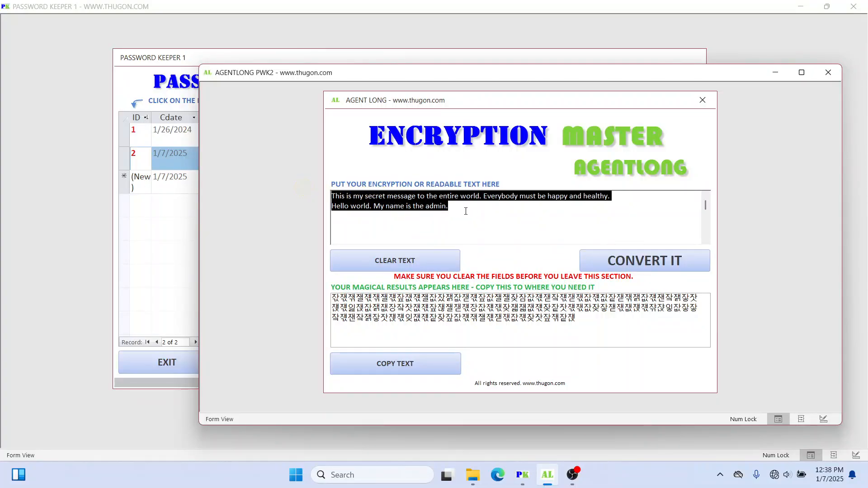
left_click(466, 211)
left_click_drag(456, 211, 305, 192)
left_click(530, 222)
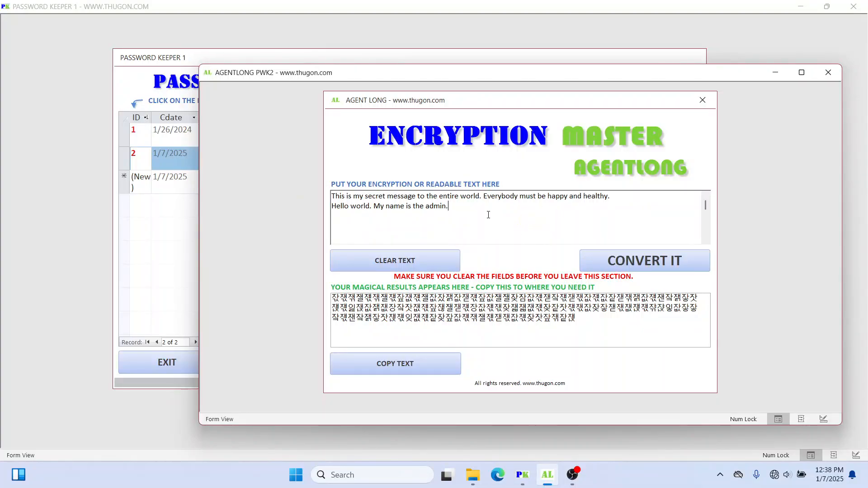
left_click_drag(456, 209, 314, 196)
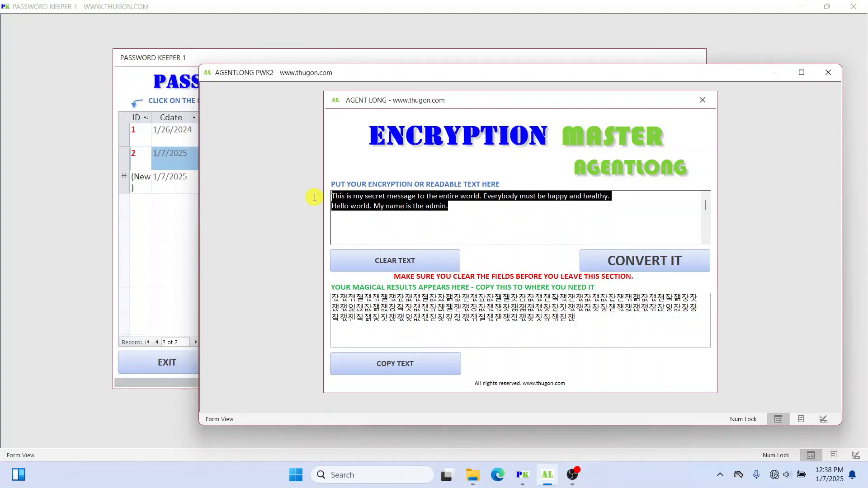
left_click(639, 260)
Step: Select the encrypted output, then bring the Password Keeper 1 record list forward
left_click(573, 311)
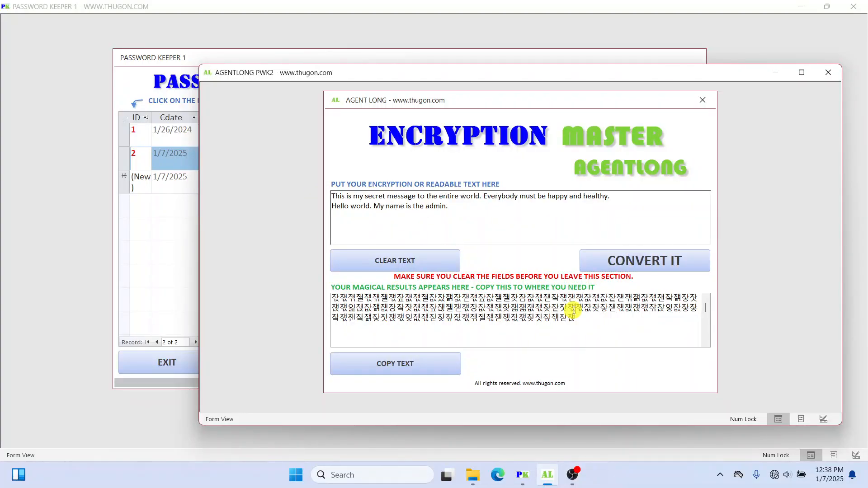
left_click_drag(596, 320, 332, 296)
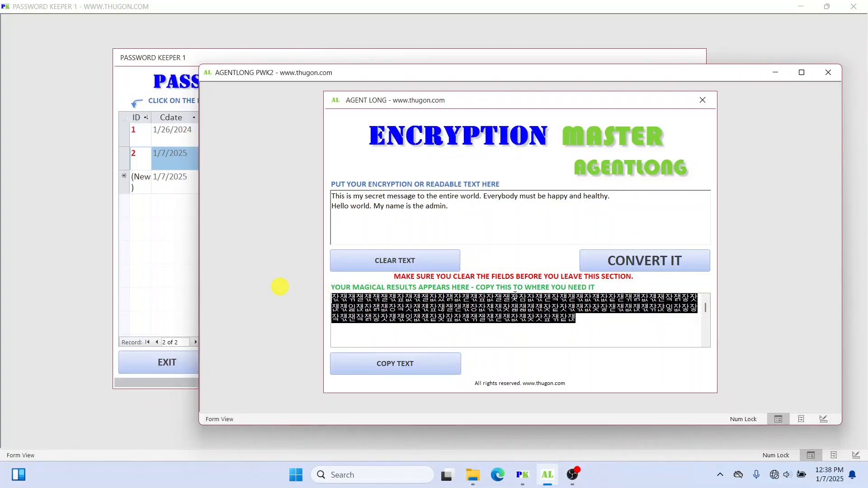
left_click(590, 317)
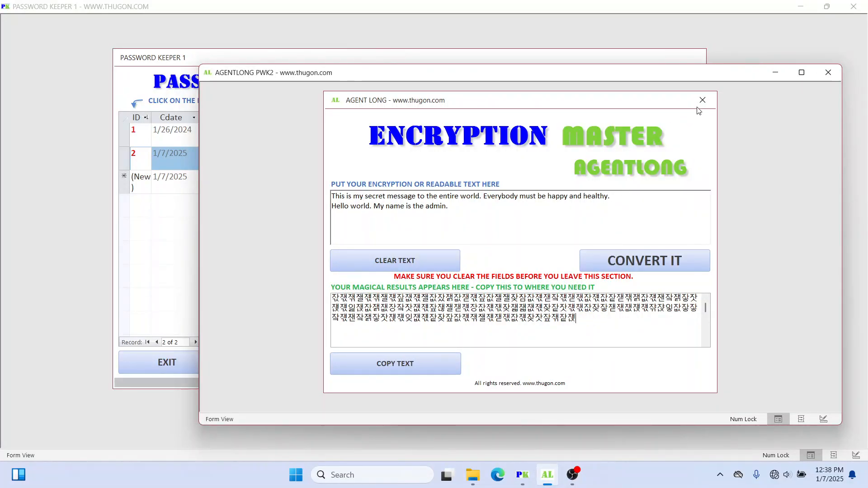
left_click_drag(694, 72, 703, 83)
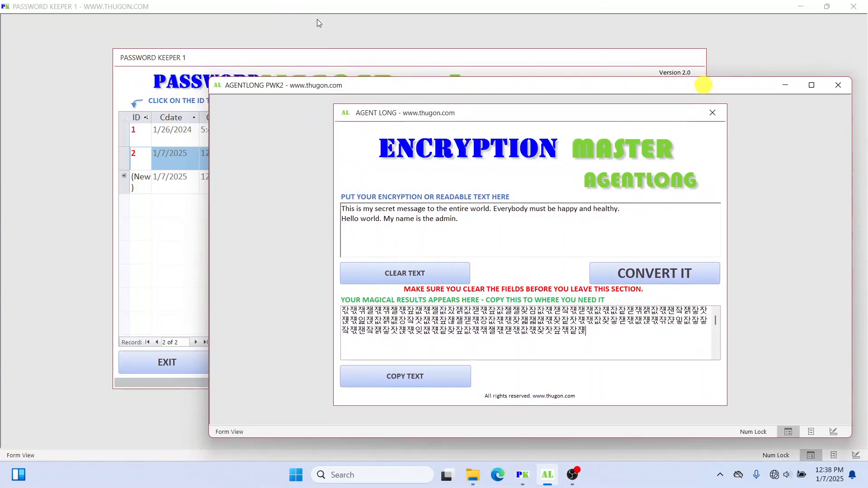
left_click(312, 35)
left_click(361, 55)
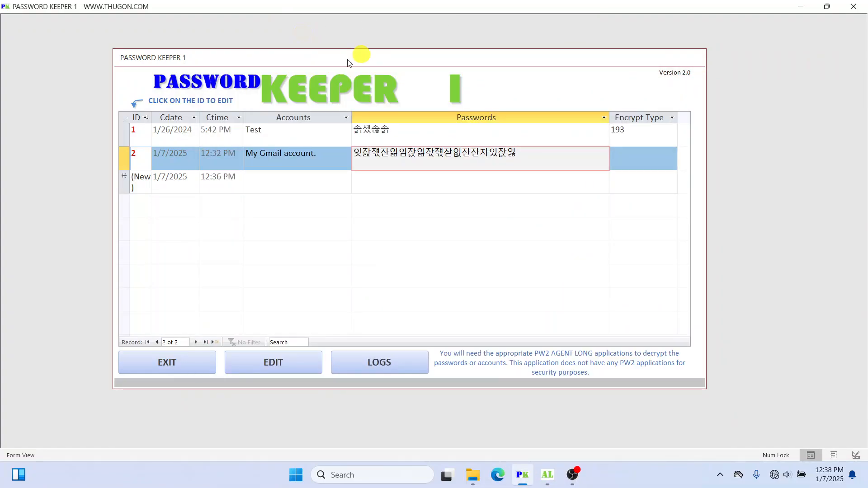
Step: Exit to the login screen and log back in, retyping the password after the first attempt is rejected
left_click(177, 364)
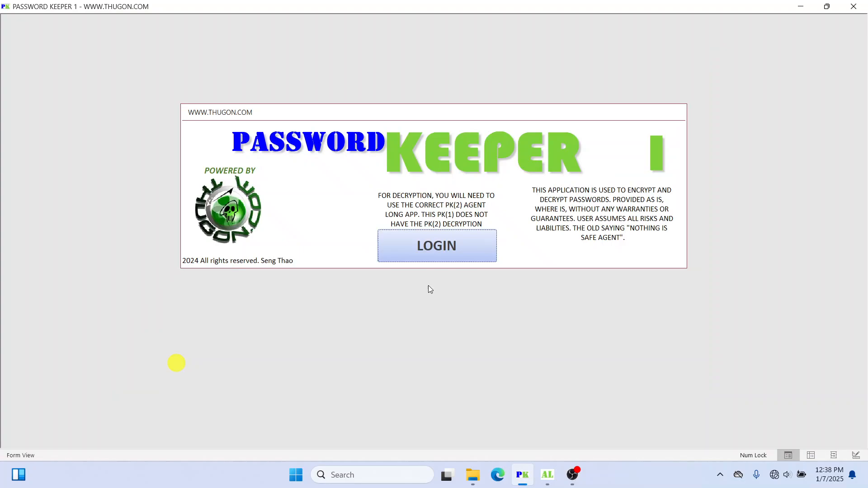
left_click(448, 248)
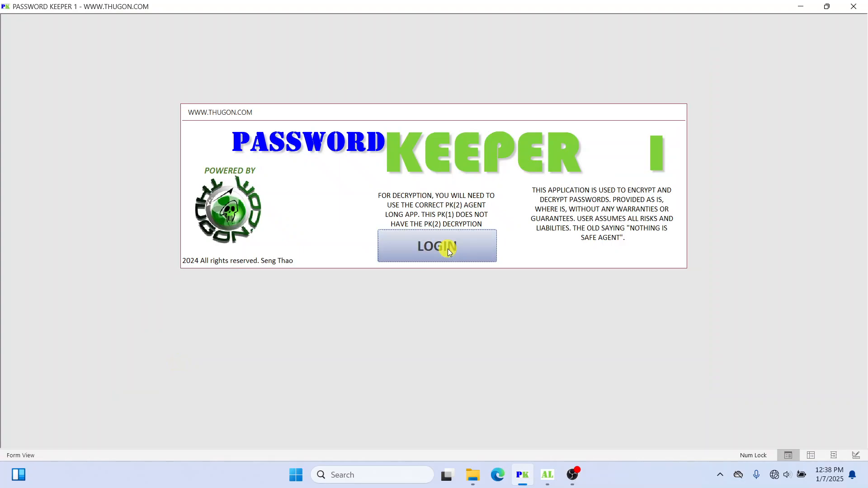
type("********")
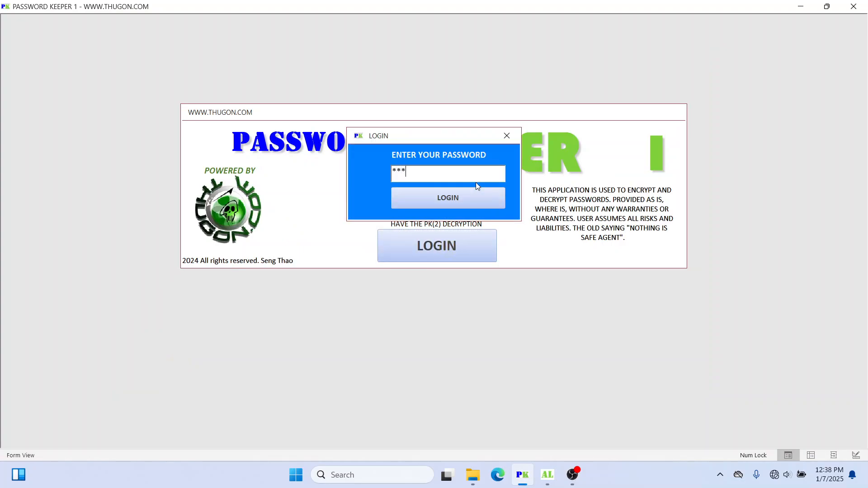
type("*")
key("Return")
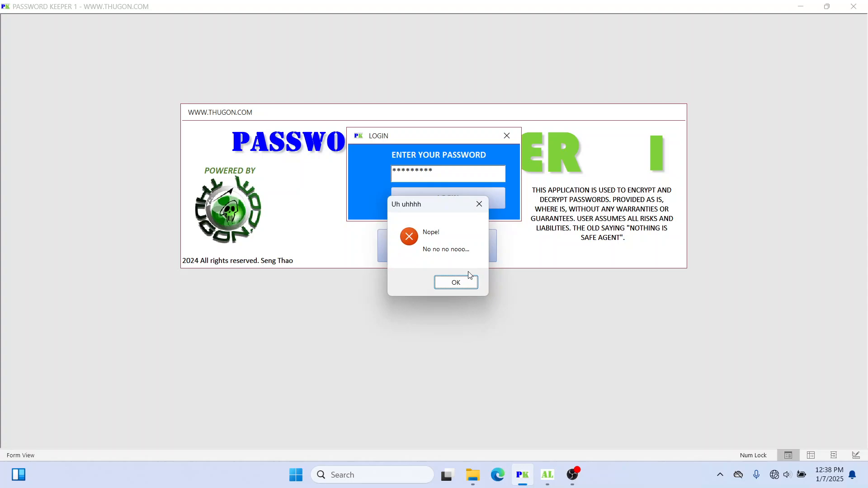
left_click(465, 279)
left_click(318, 162)
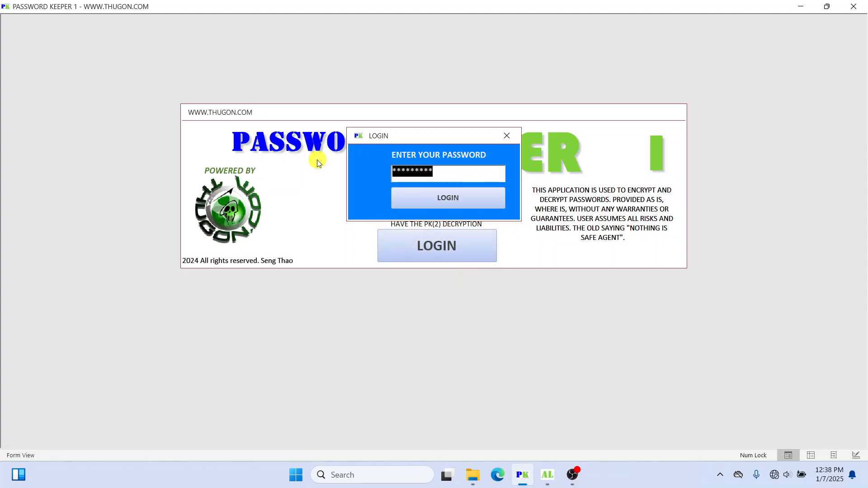
type("*********")
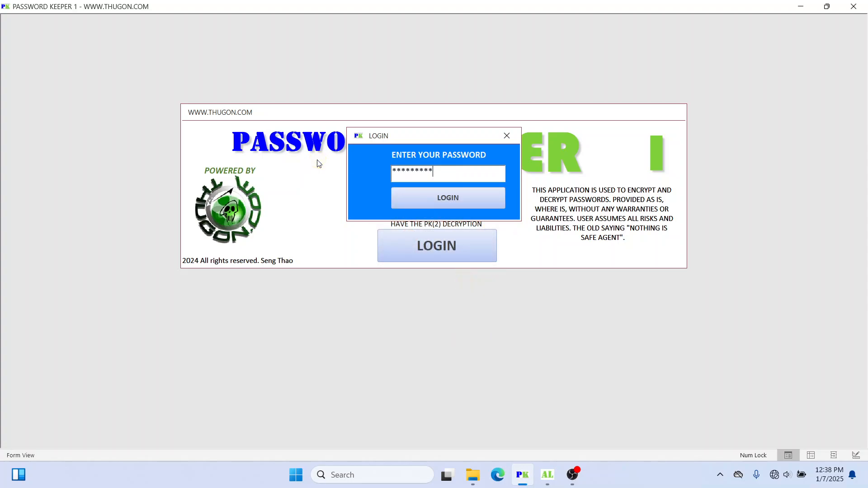
key("Return")
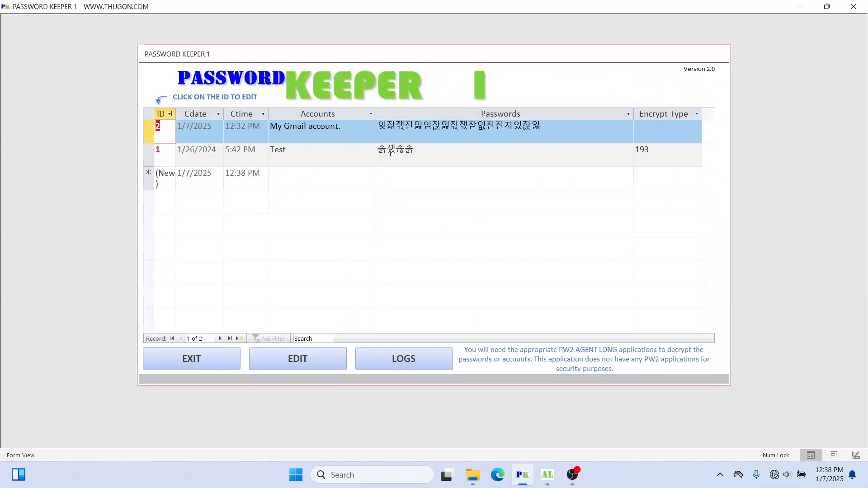
Step: Select the Test and Gmail records' encrypted passwords in the record list
left_click(441, 151)
left_click_drag(429, 155, 358, 149)
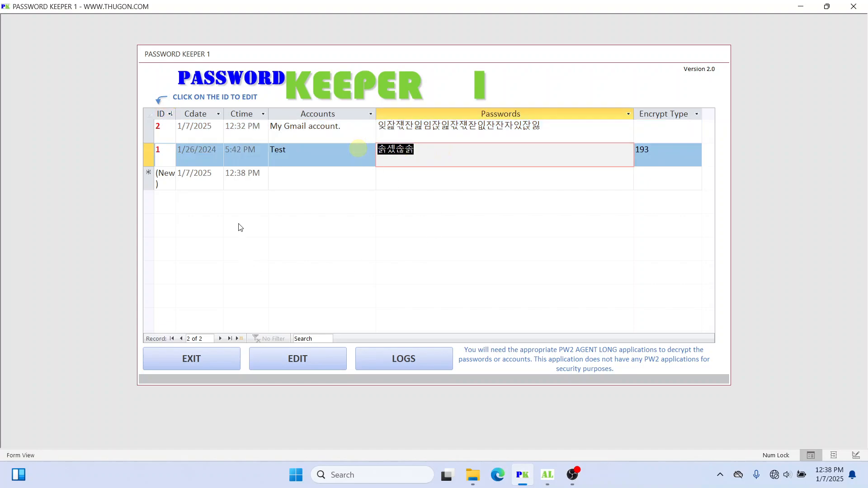
left_click_drag(547, 126, 303, 119)
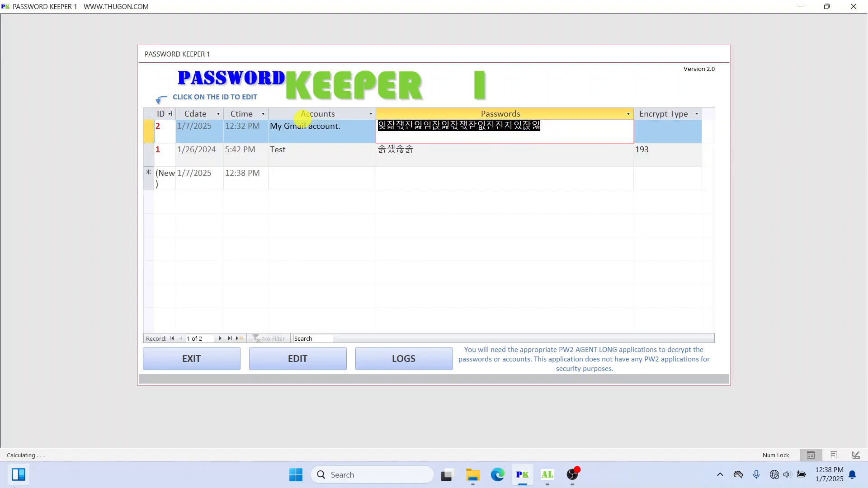
mouse_move(19, 474)
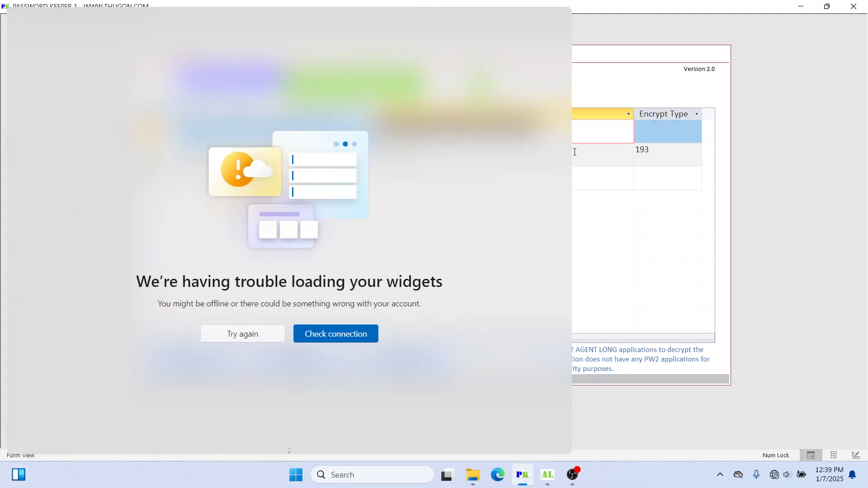
left_click(588, 156)
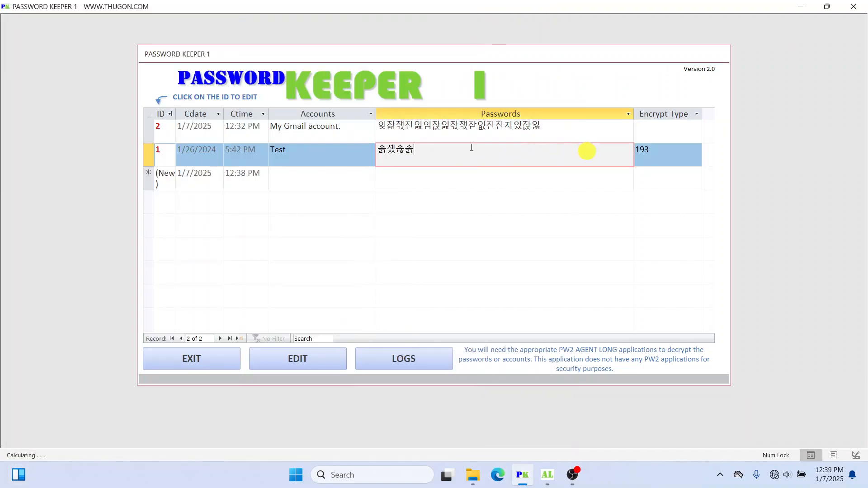
Step: Open the Gmail record for editing, type trial characters 'asfdasf' into its password, and erase them
left_click(158, 129)
left_click(439, 193)
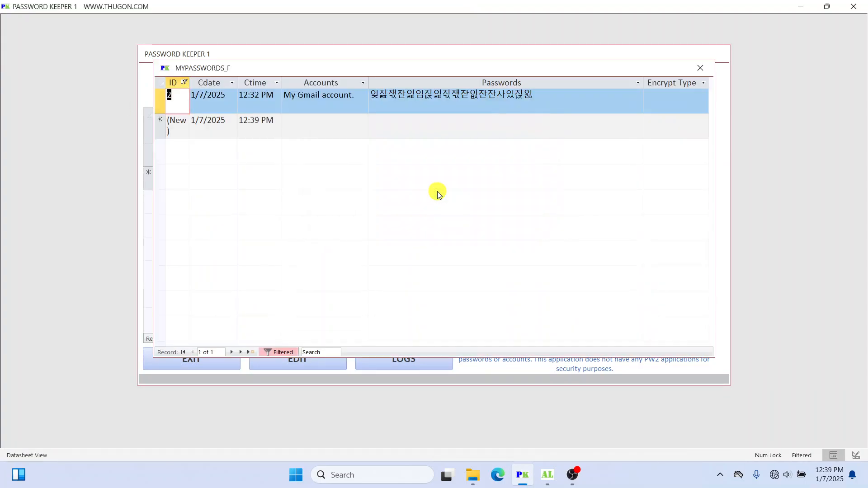
left_click(541, 96)
type("asfdasf")
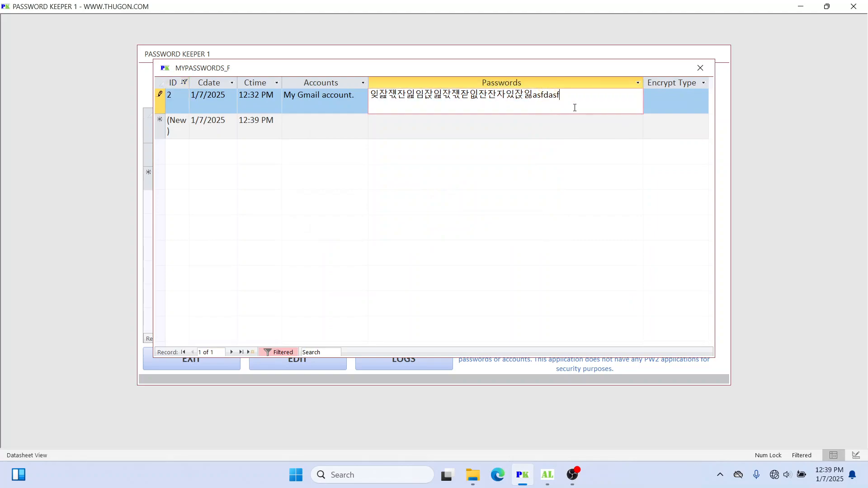
key("BackSpace")
key("BackSpace")
key("BackSpace")
key("BackSpace")
key("BackSpace")
key("BackSpace")
key("BackSpace")
left_click(678, 102)
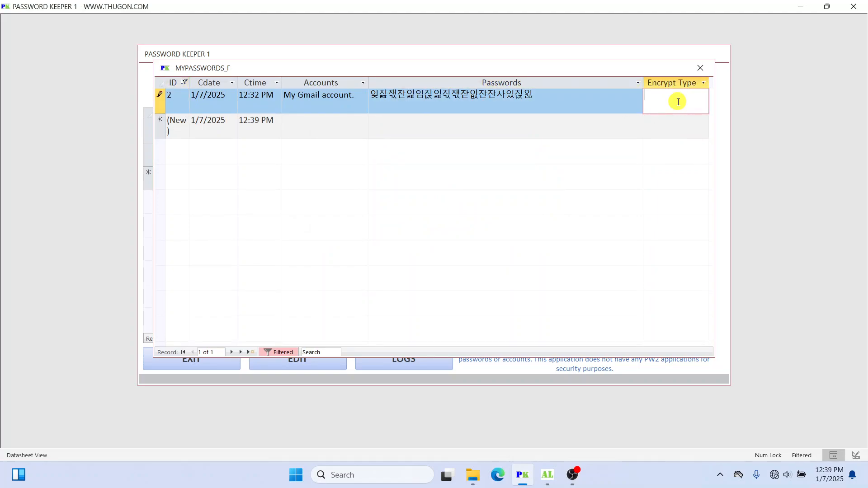
left_click(686, 97)
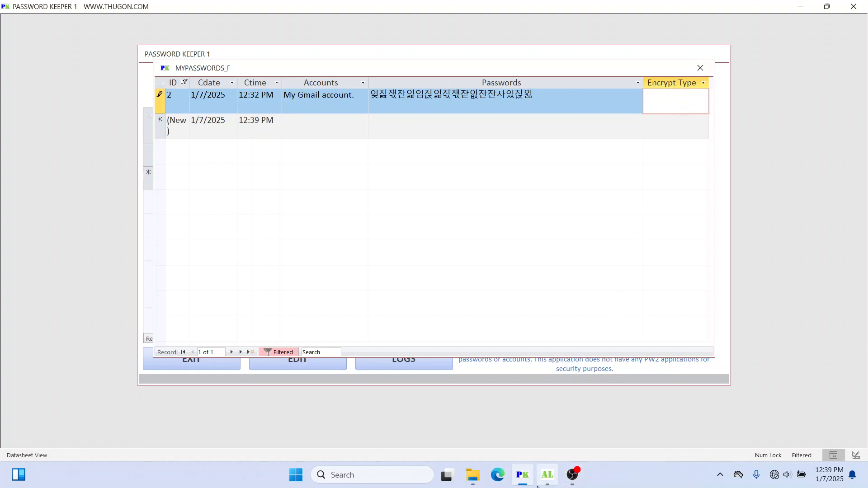
Step: Check the encryption tool, return to the Gmail record editor, and close it
left_click(547, 477)
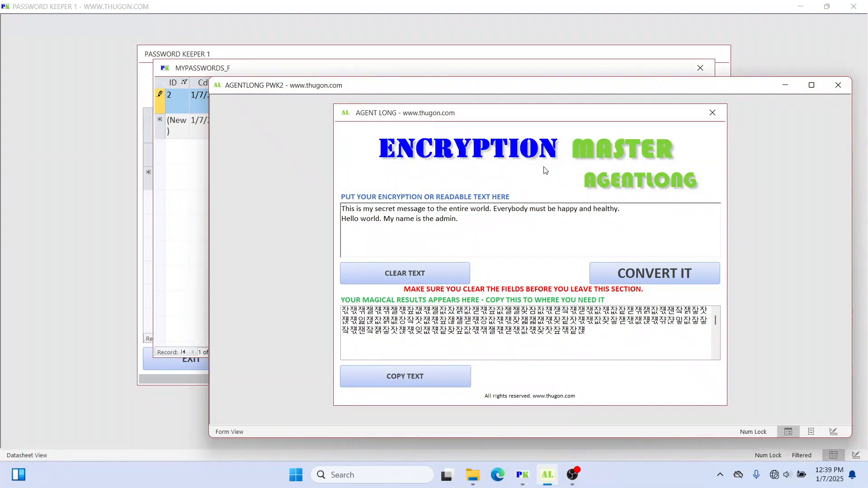
left_click(479, 219)
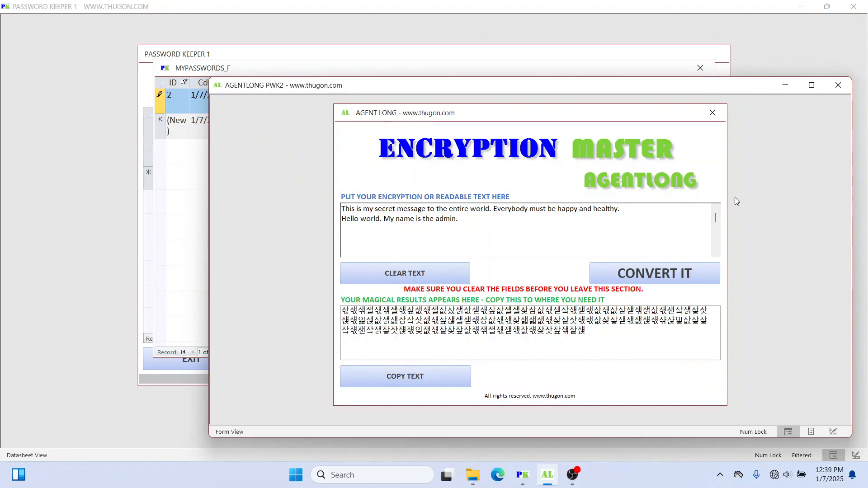
left_click(613, 71)
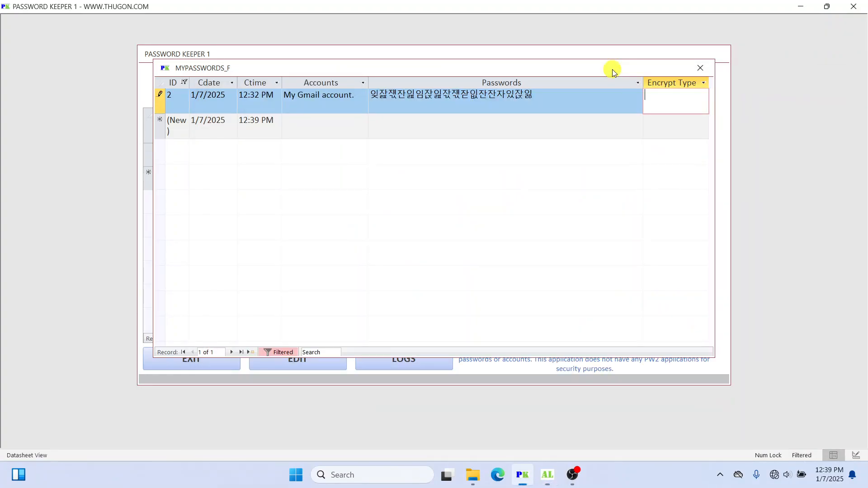
left_click(668, 98)
left_click(542, 92)
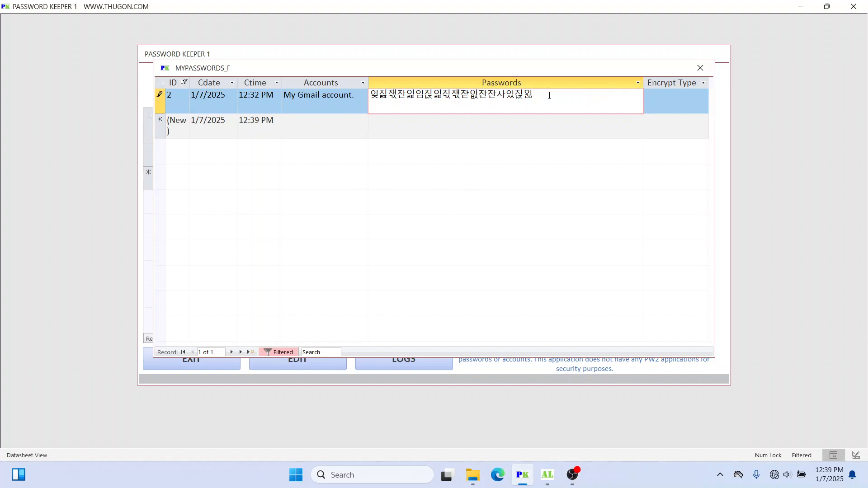
left_click(700, 68)
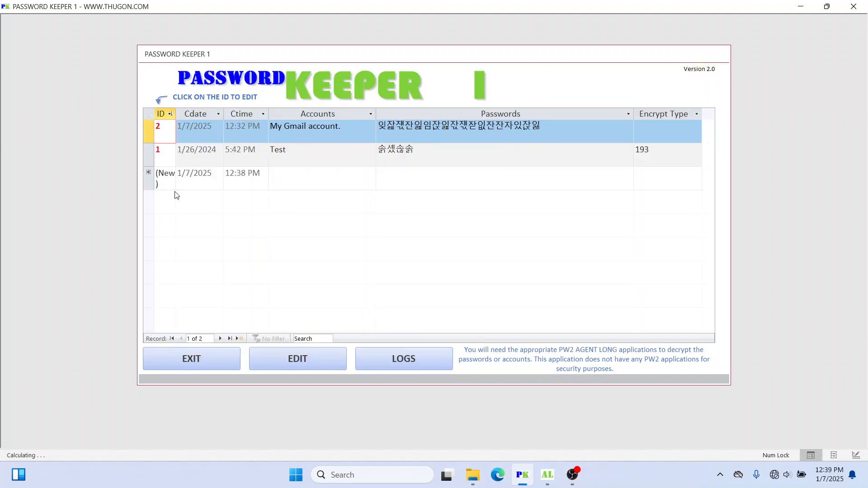
left_click(470, 149)
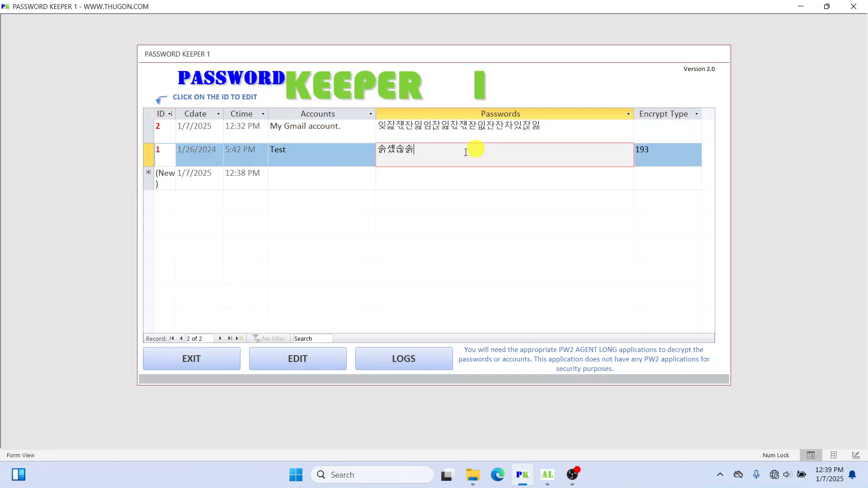
left_click(171, 130)
left_click(430, 188)
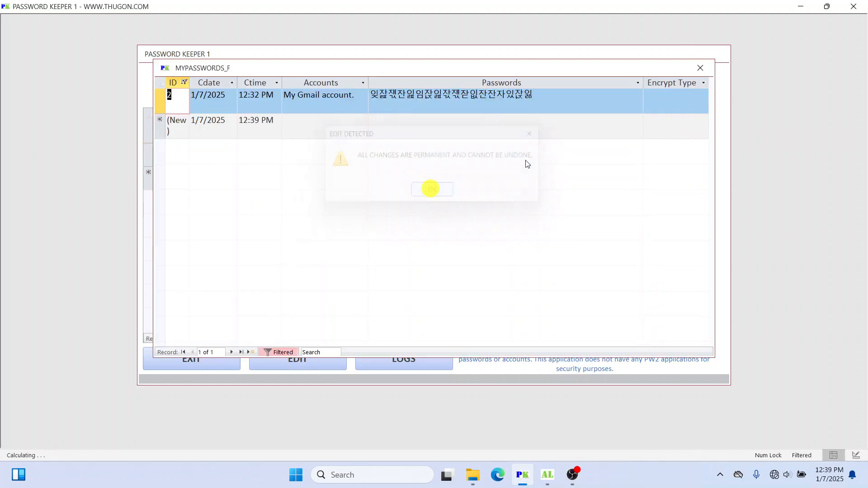
left_click(586, 97)
type("343")
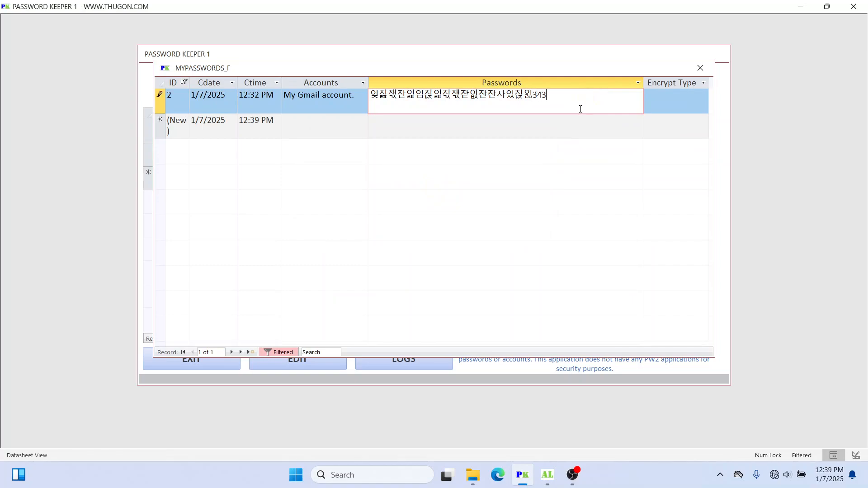
left_click(701, 68)
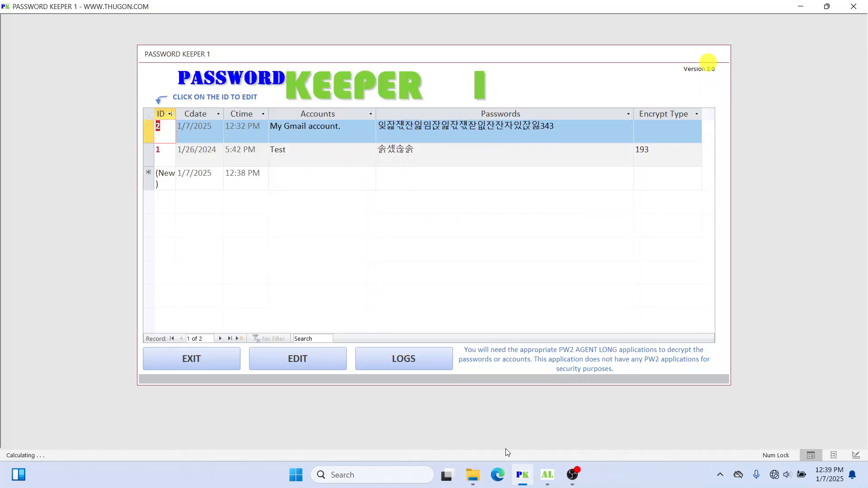
left_click(426, 356)
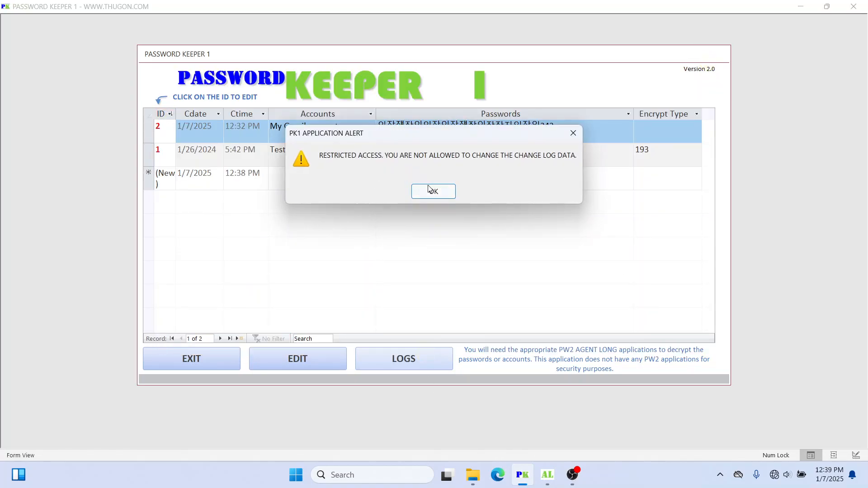
left_click(430, 189)
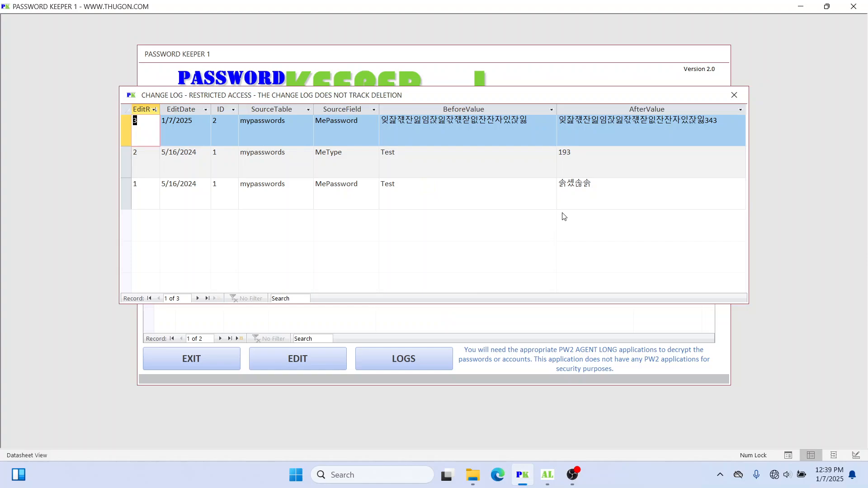
Step: Inspect log entry 3's BeforeValue and AfterValue, attempt to delete the row, then close the log
left_click_drag(391, 121, 722, 117)
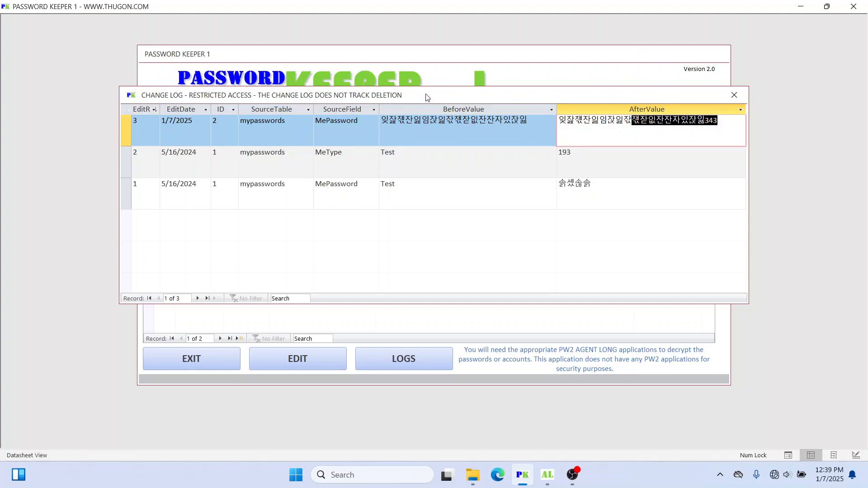
left_click_drag(427, 97, 427, 110)
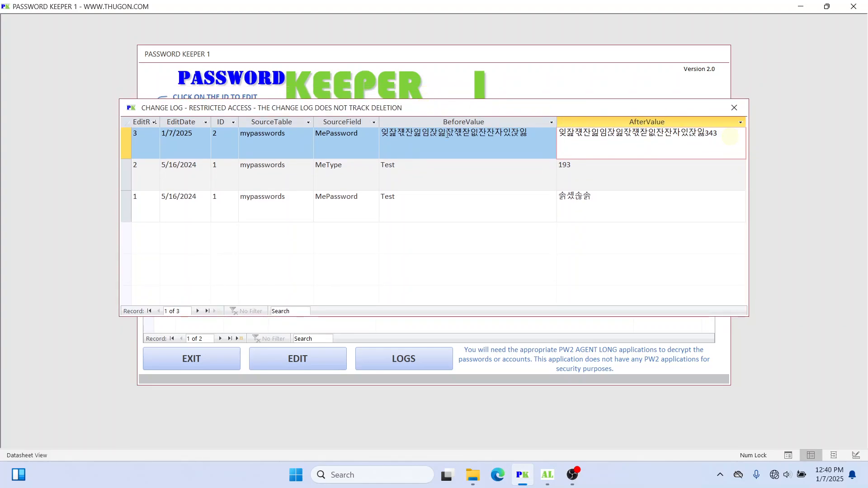
double_click(430, 136)
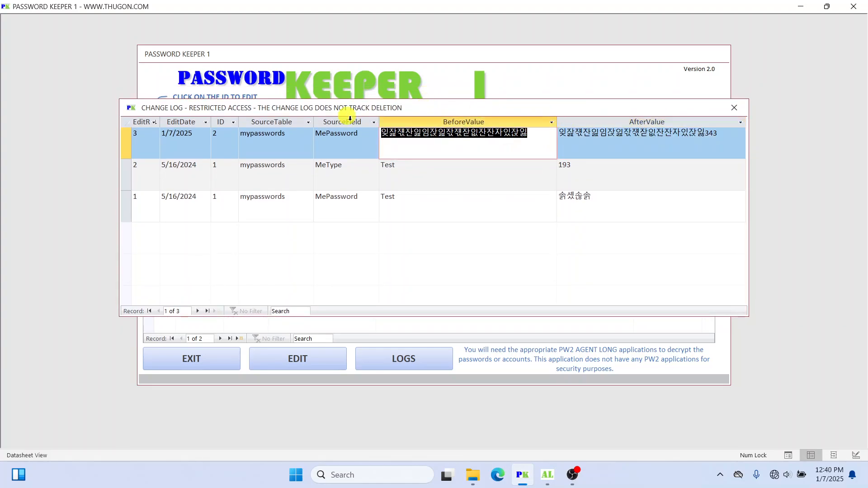
left_click(720, 131)
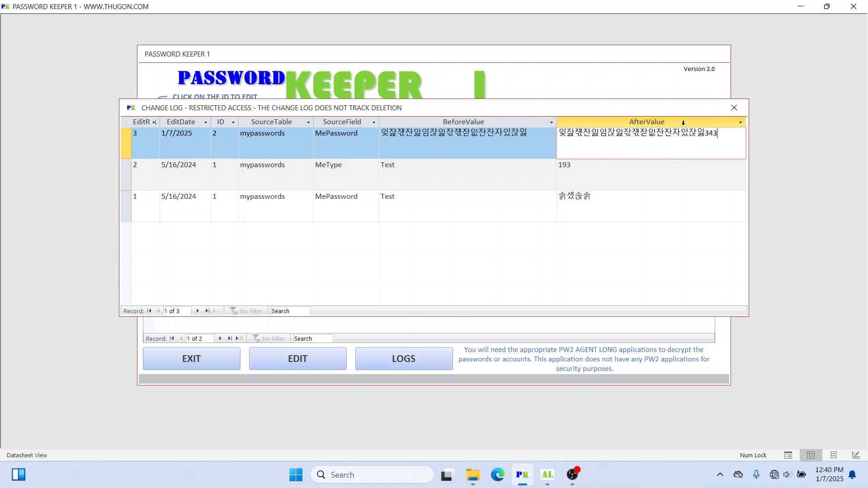
left_click(126, 143)
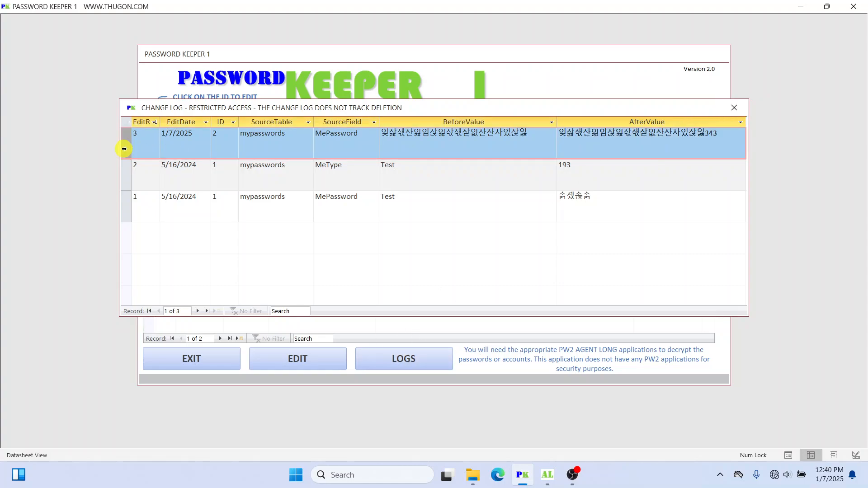
key("Delete")
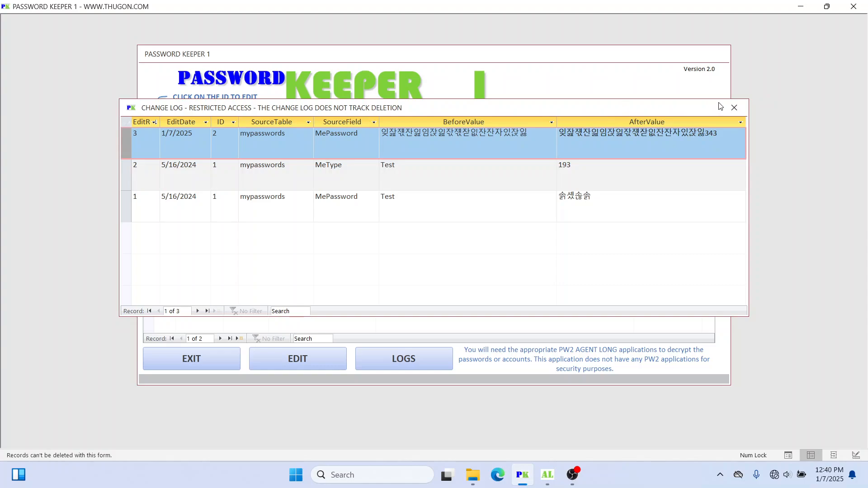
left_click(734, 108)
Step: Open and close the editable MYPASSWORDS_F sheet past the EDIT DETECTED warning, then return to AgentLong
left_click(470, 157)
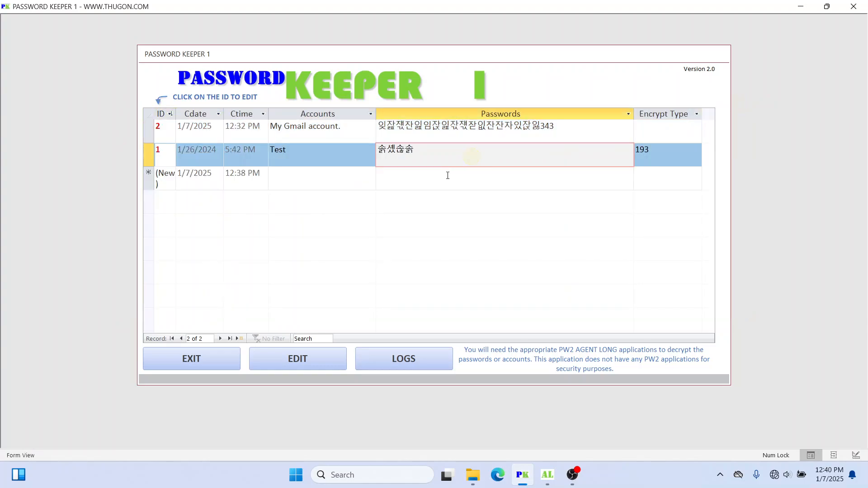
left_click(306, 364)
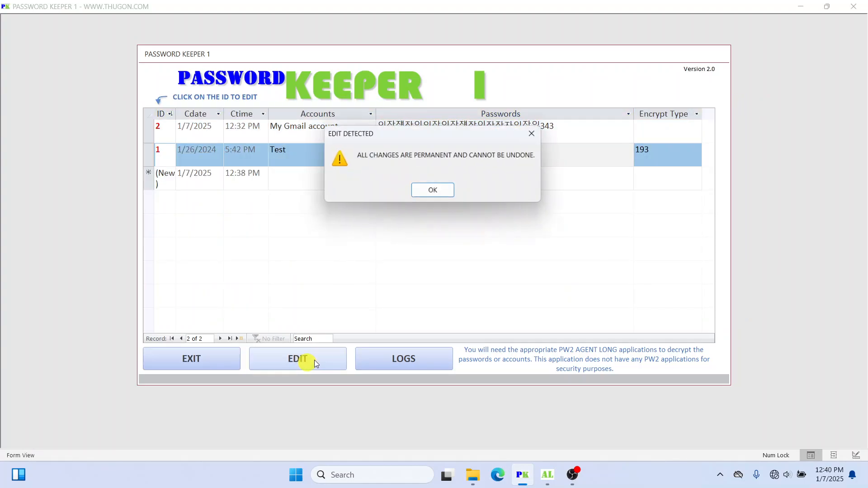
left_click(444, 198)
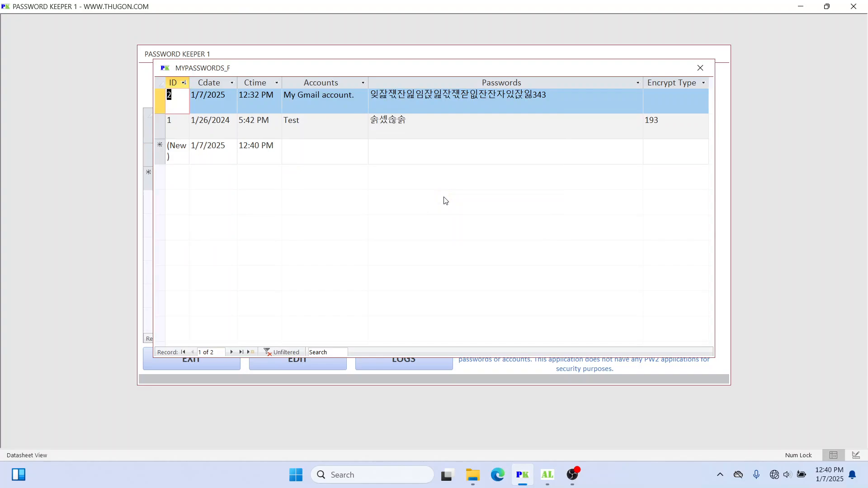
left_click(701, 74)
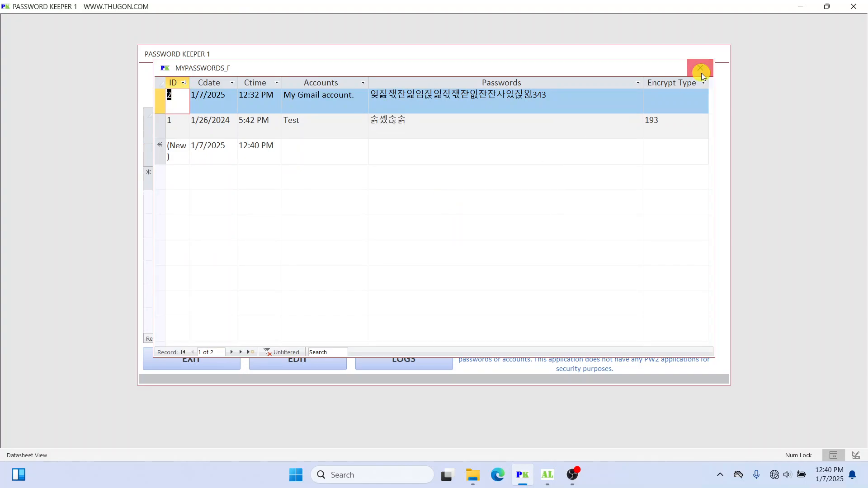
left_click(383, 271)
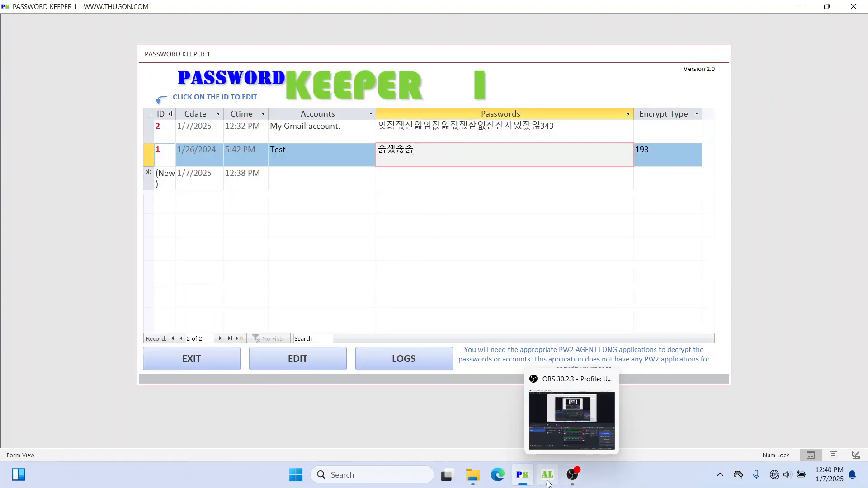
left_click(552, 390)
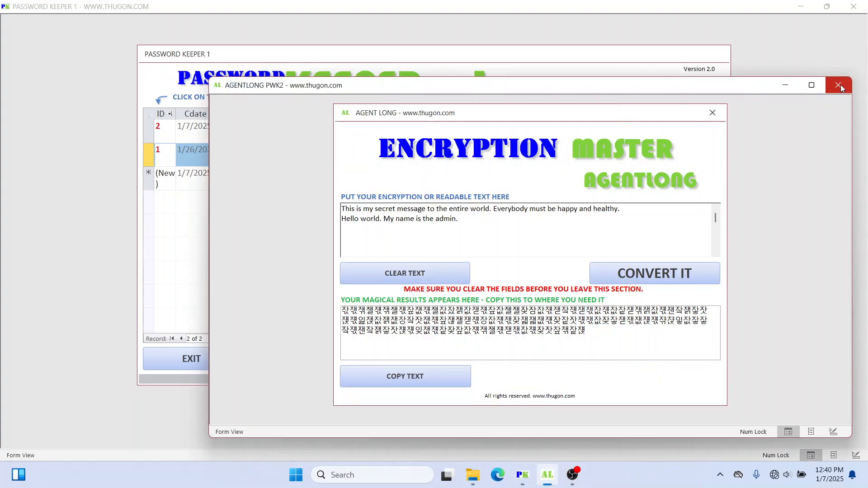
Step: Clear the old secret message so the input reads ERASED! and convert it
left_click(411, 274)
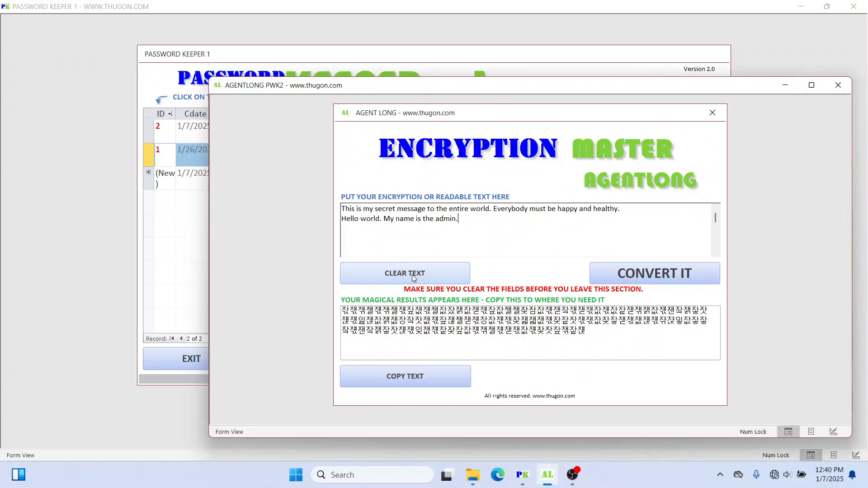
left_click(651, 277)
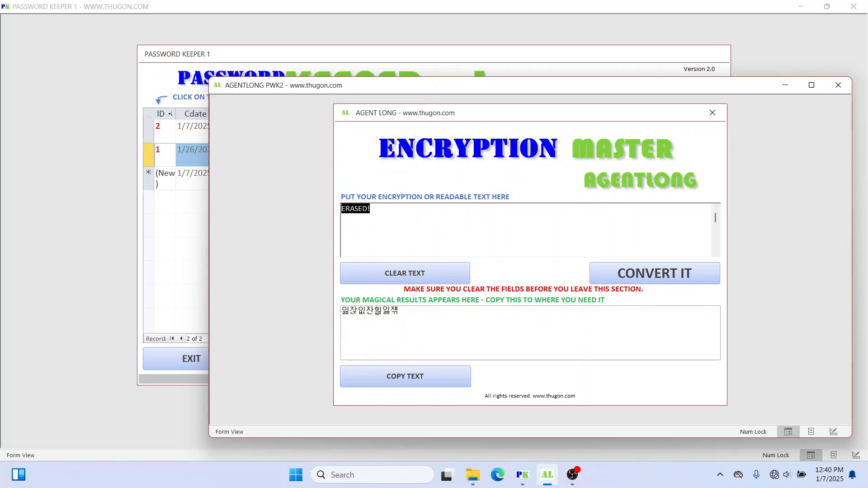
left_click(412, 272)
left_click(688, 274)
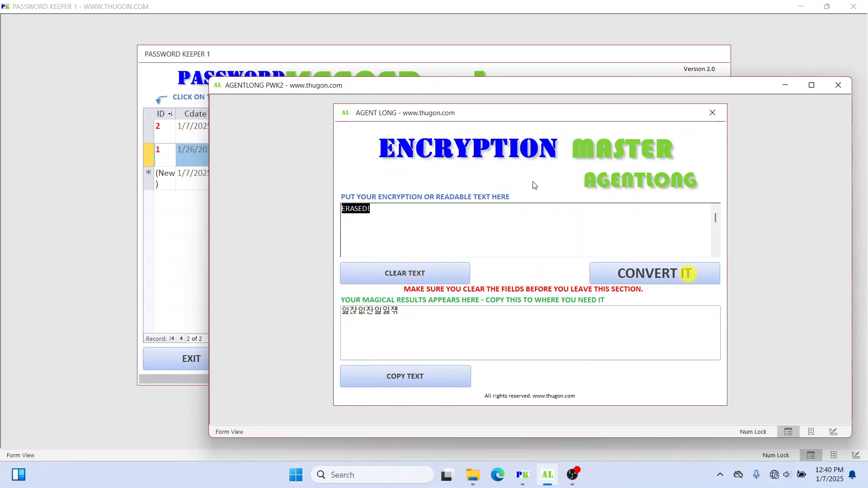
Step: Move the AgentLong window up-left, then clear and convert the ERASED! input once more
left_click_drag(485, 212, 286, 207)
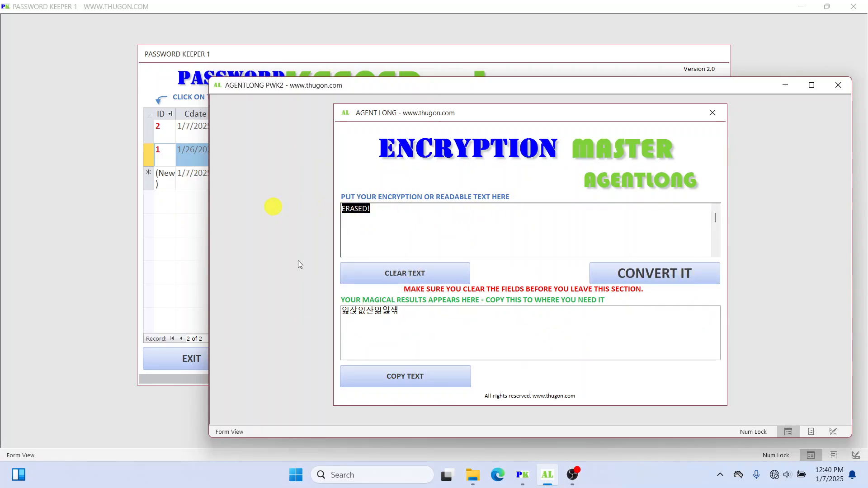
left_click_drag(513, 87, 496, 77)
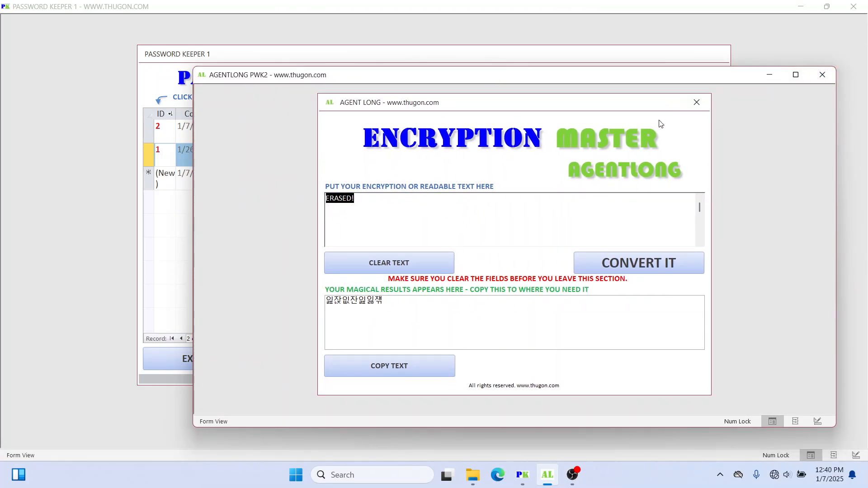
left_click(372, 199)
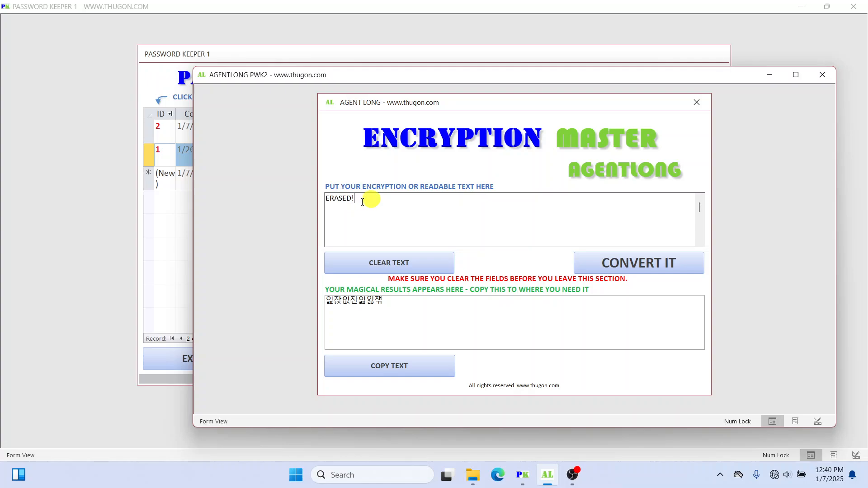
key("ctrl+a")
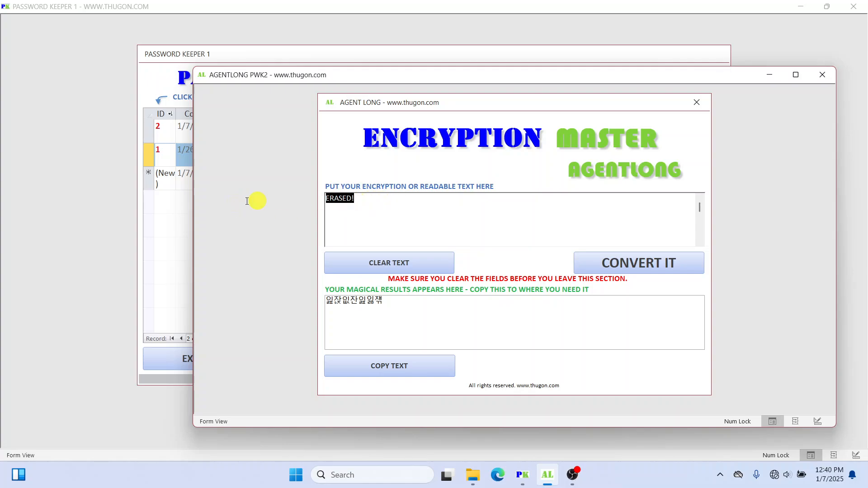
left_click(360, 198)
left_click_drag(360, 197, 297, 199)
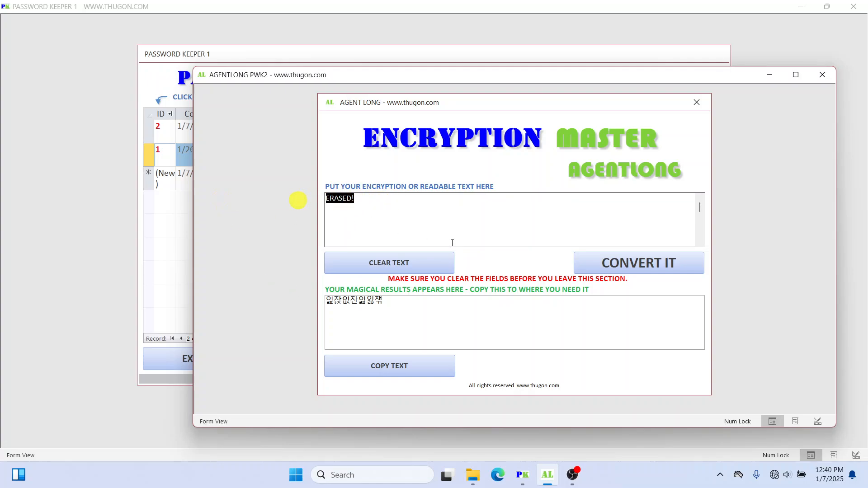
left_click(548, 202)
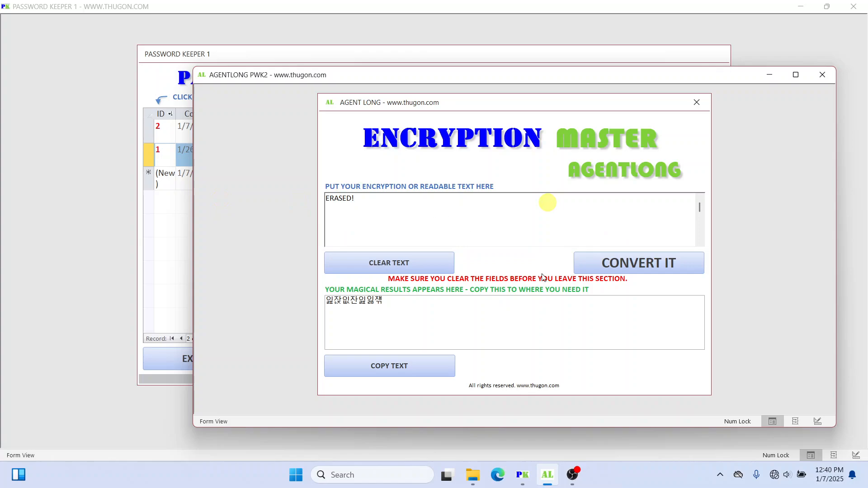
left_click(417, 265)
left_click(605, 263)
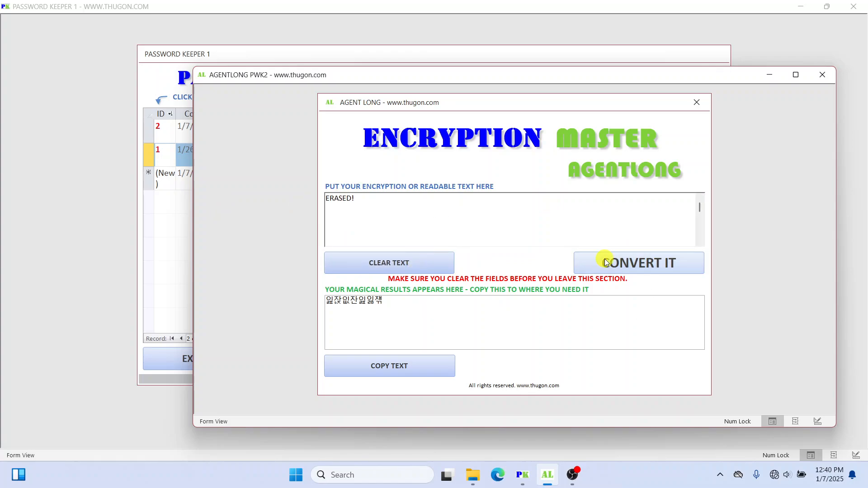
left_click(404, 202)
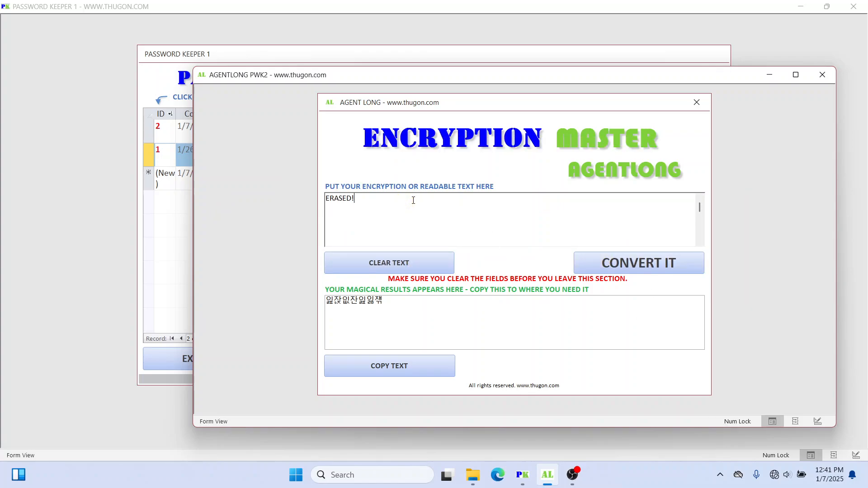
double_click(418, 203)
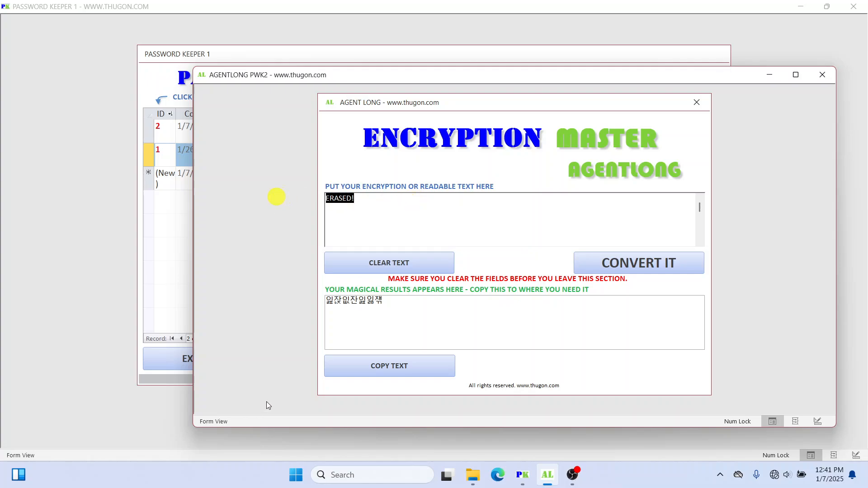
left_click(404, 205)
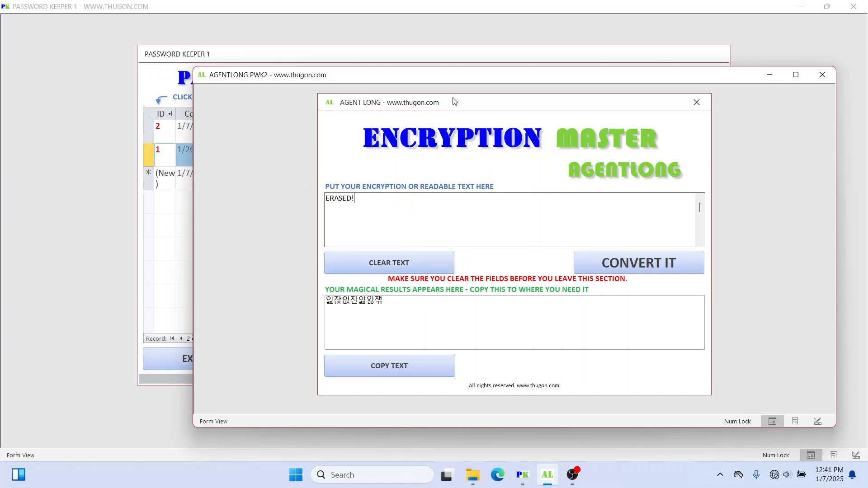
Step: Select the ERASED! text, shift the window back down-right, and return to Password Keeper
left_click_drag(454, 102, 453, 98)
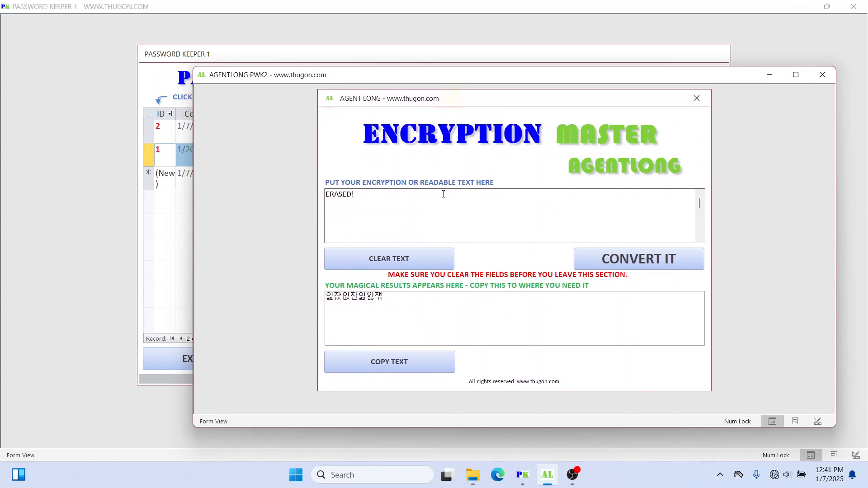
left_click_drag(373, 198, 265, 192)
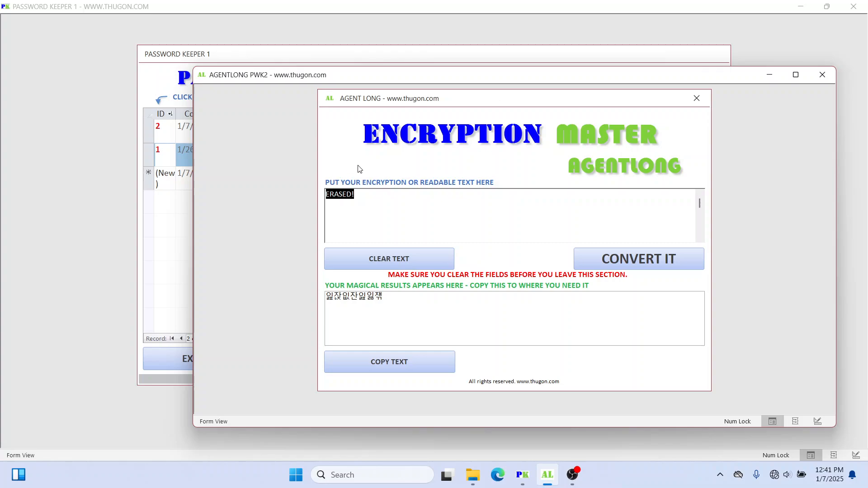
left_click(377, 195)
left_click_drag(368, 198, 280, 184)
left_click_drag(342, 76, 344, 85)
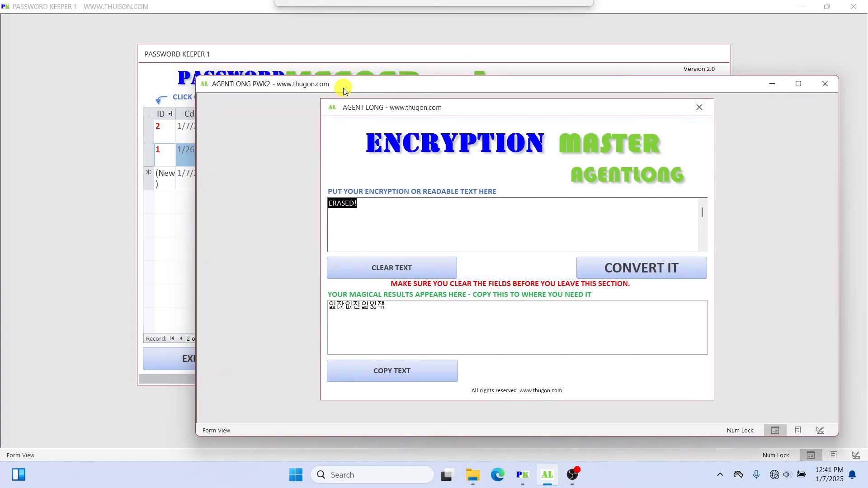
left_click(379, 59)
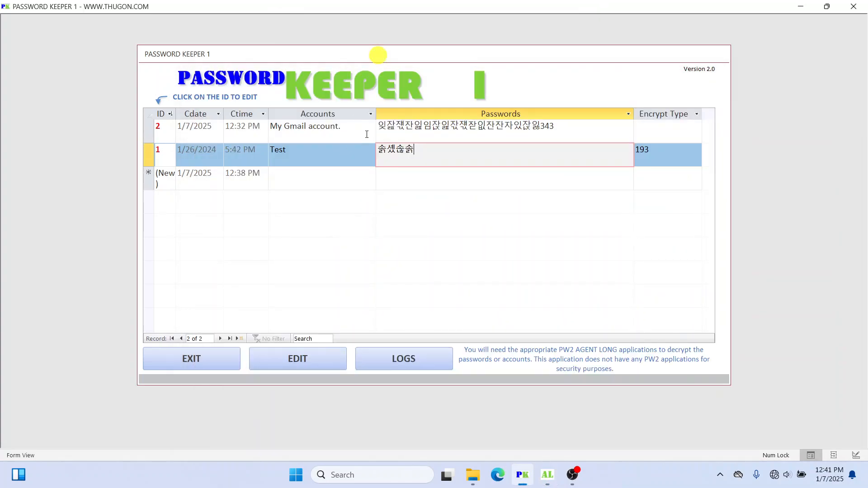
Step: Bring the AgentLong Encryption Master back in front and reposition it up and left
mouse_move(575, 478)
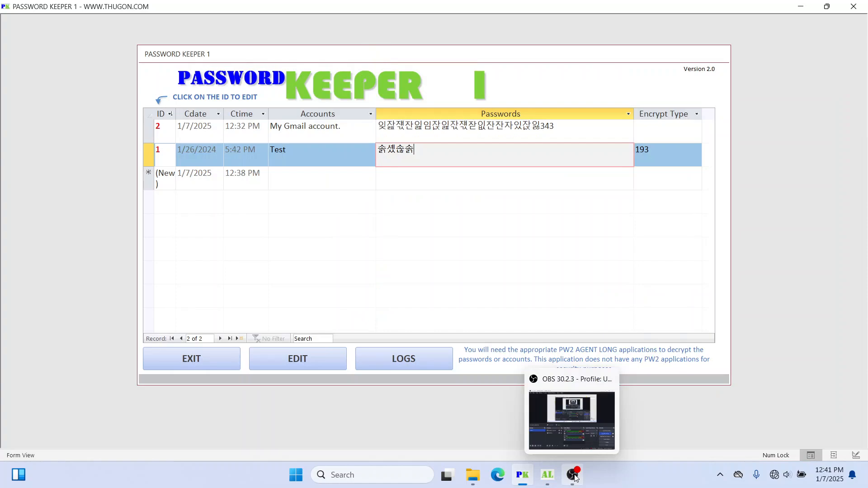
left_click(547, 474)
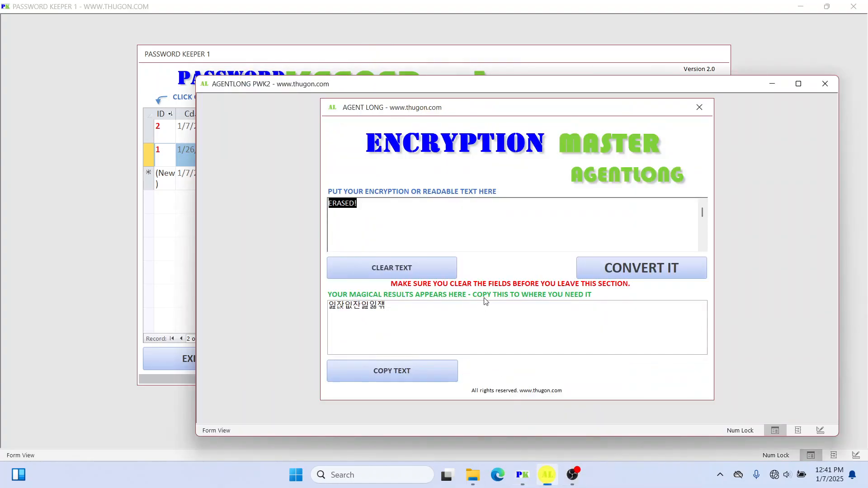
left_click(442, 204)
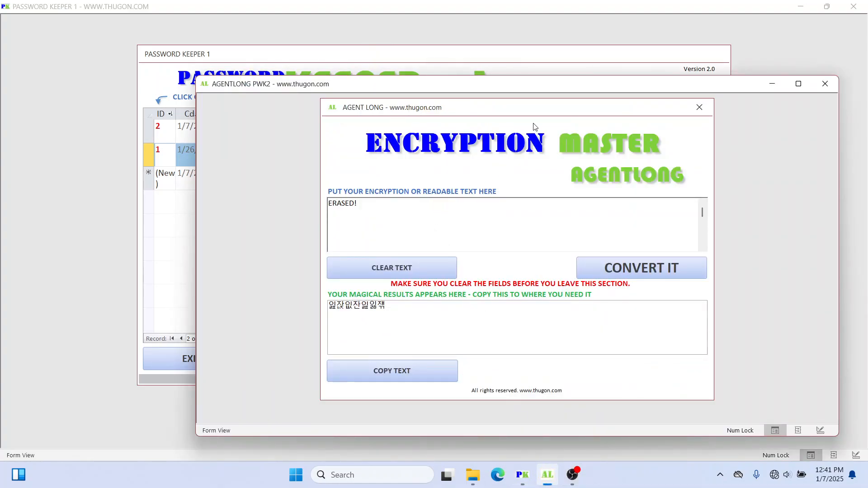
left_click_drag(540, 110, 540, 116)
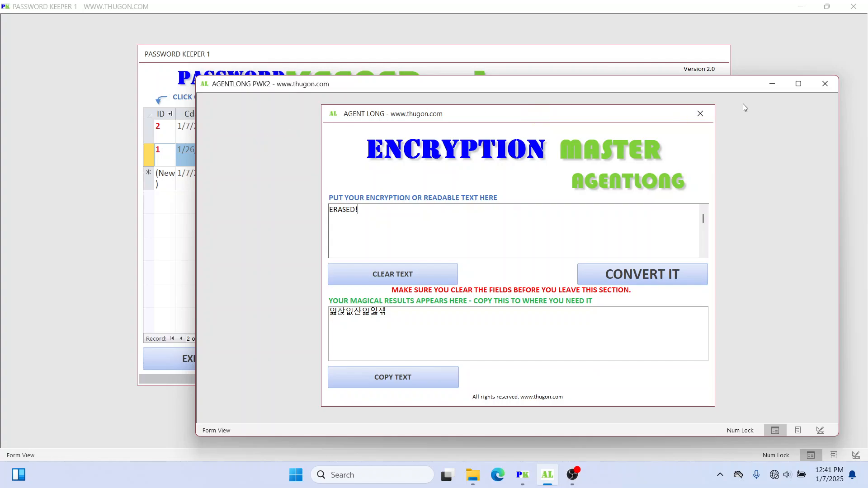
left_click_drag(707, 89, 688, 81)
left_click(422, 76)
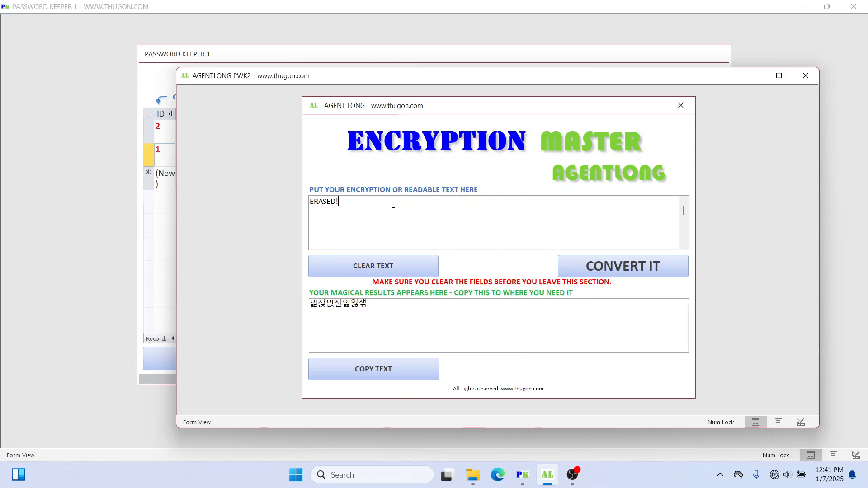
Step: Nudge the AgentLong window to the right, then close it, leaving the record list
left_click_drag(452, 77, 472, 78)
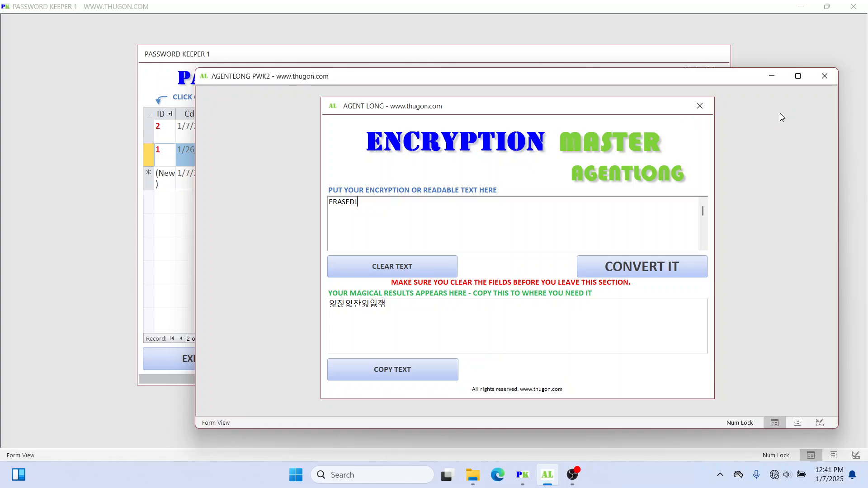
mouse_move(728, 80)
left_mouse_down()
mouse_move(747, 74)
mouse_move(729, 85)
left_mouse_up()
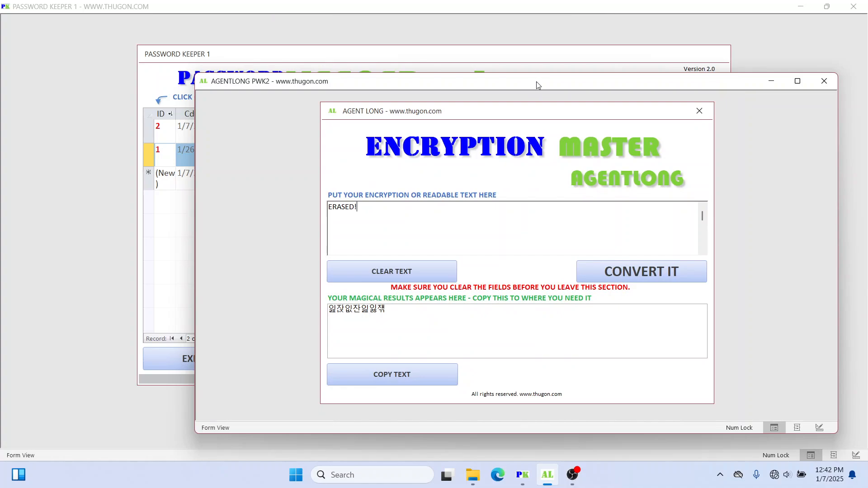
left_click_drag(536, 83, 547, 77)
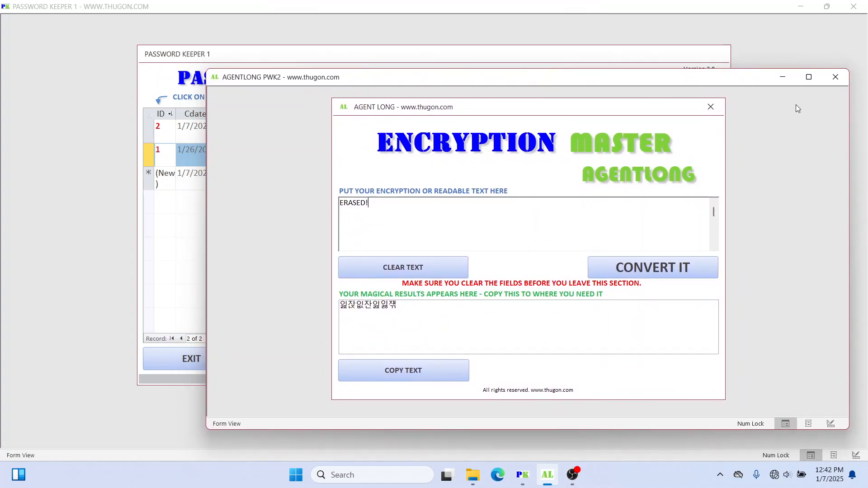
left_click(840, 83)
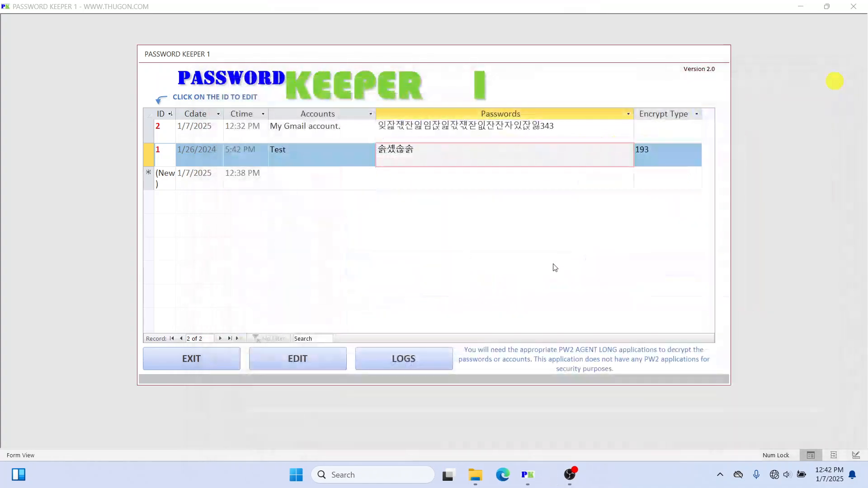
Step: Select the Gmail record's password text and move between the Gmail and Test passwords
left_click(404, 135)
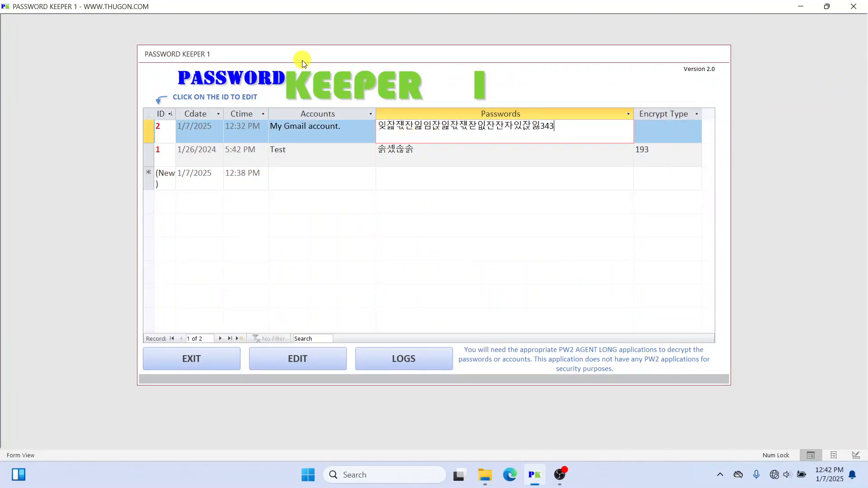
left_click(349, 127)
left_click(565, 126)
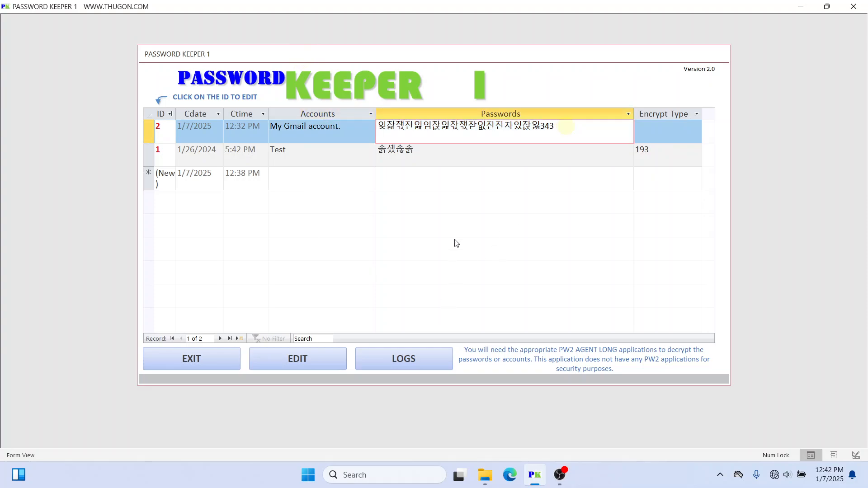
left_click(468, 153)
left_click_drag(566, 124, 368, 124)
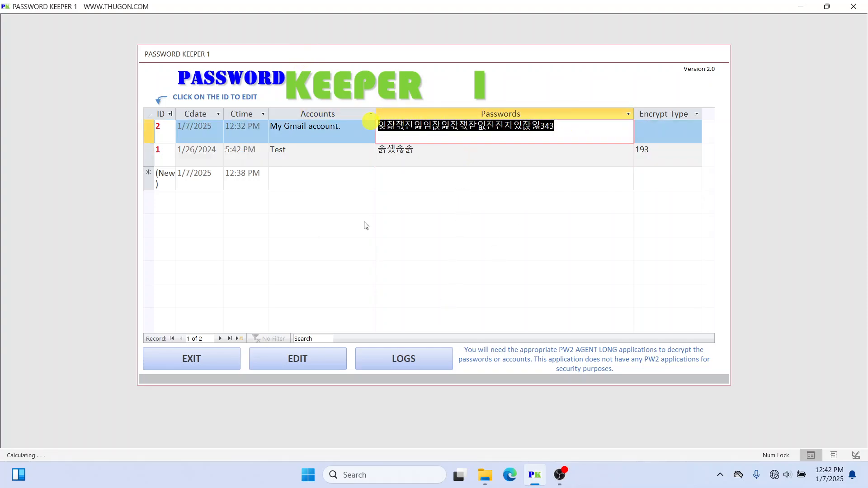
left_click(526, 158)
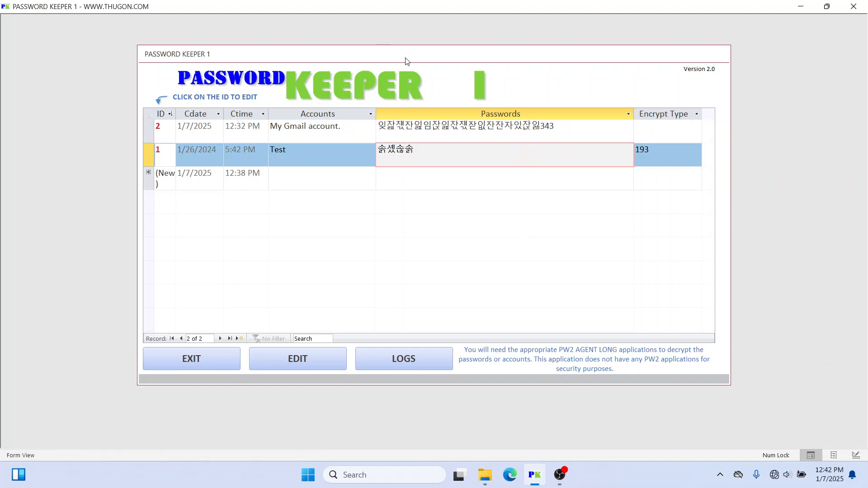
Step: Lower the record form, exit to the start screen, and open the LOGIN password prompt
left_click_drag(405, 58, 405, 60)
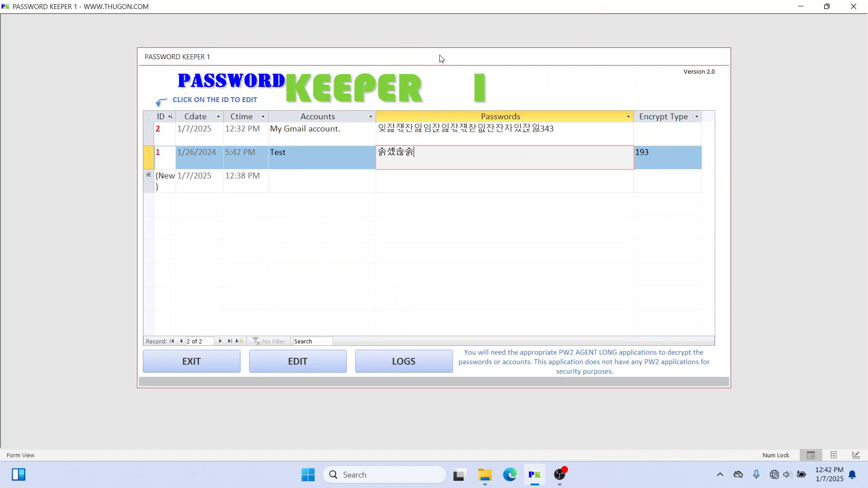
left_click_drag(486, 50, 482, 63)
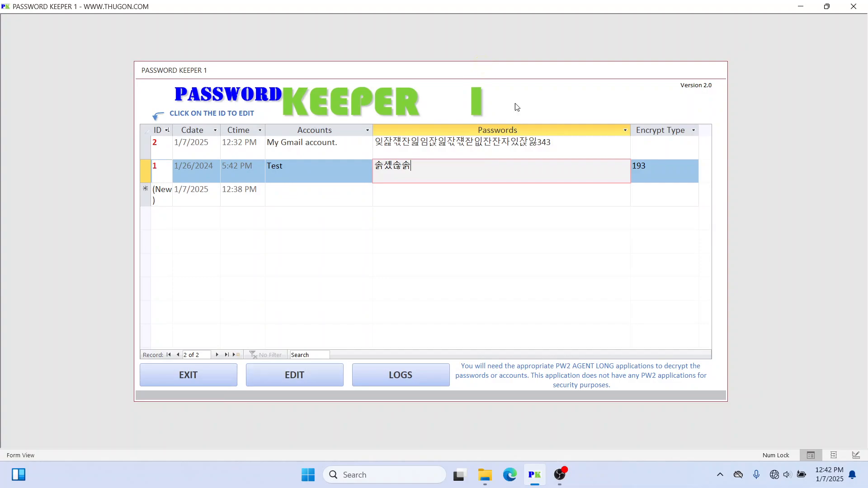
left_click(189, 375)
left_click(466, 247)
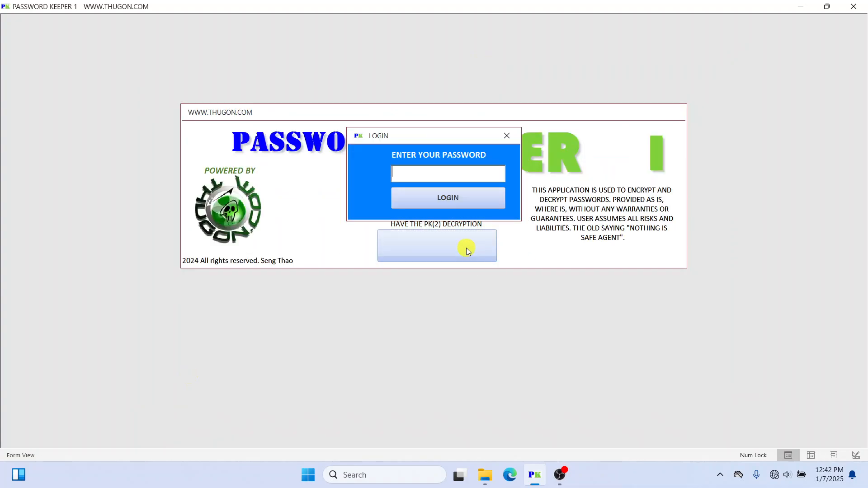
Step: Enter the login password to reopen the record list and lower the form slightly
left_click(484, 171)
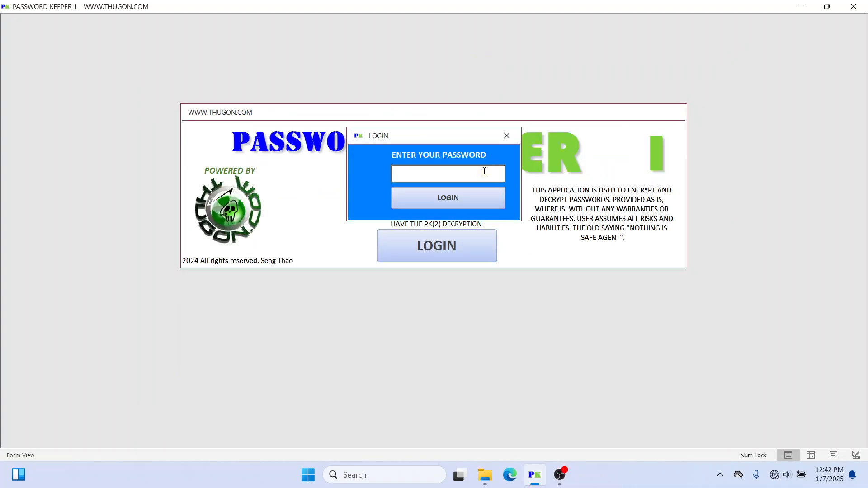
type("*********")
key("Return")
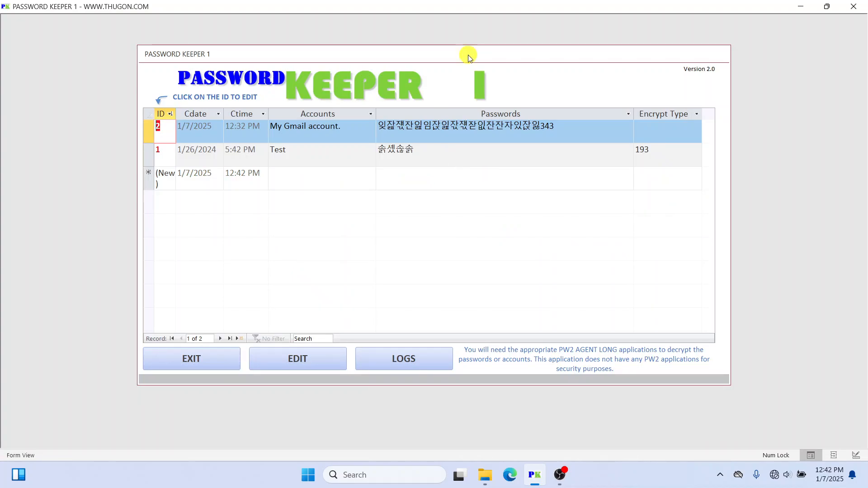
left_click_drag(468, 58, 471, 68)
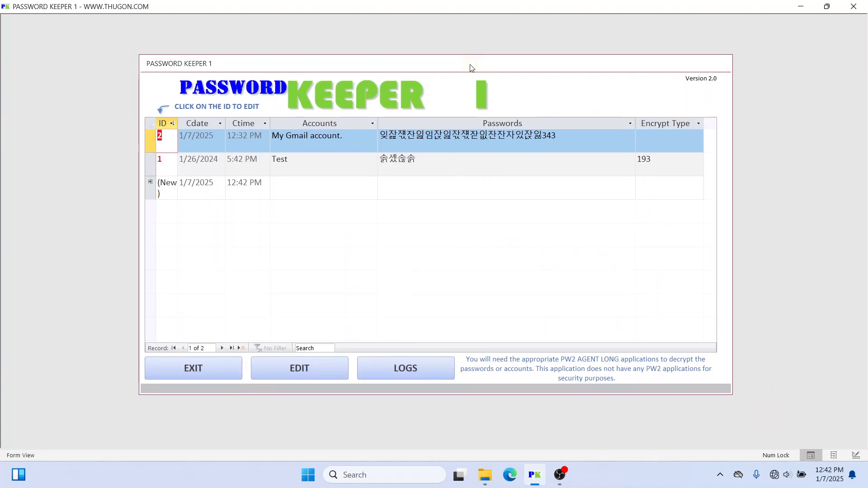
Step: Check the Gmail and Test records' account names and passwords
left_click(456, 157)
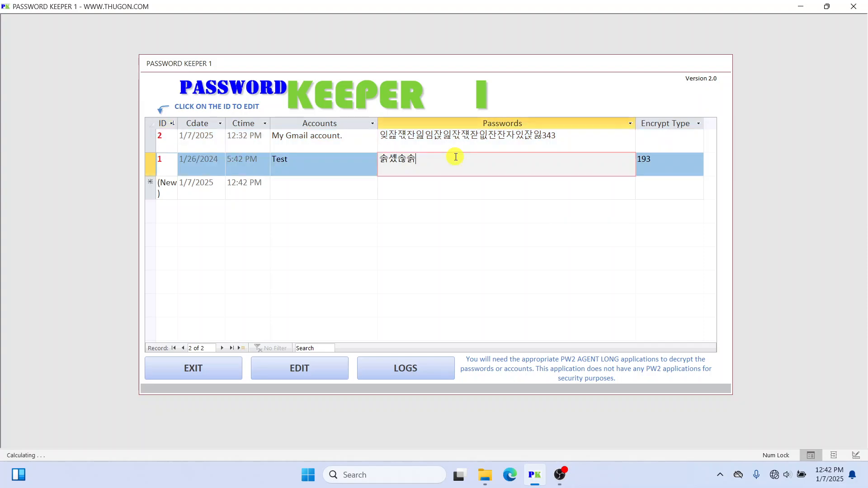
left_click(356, 135)
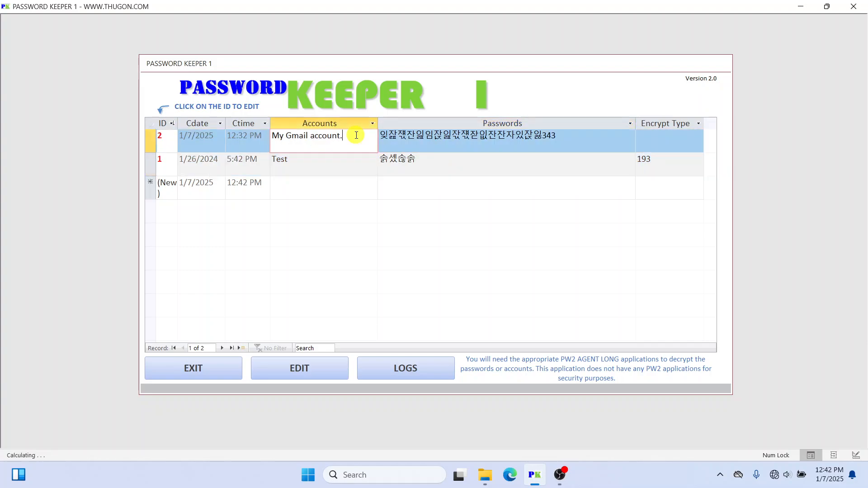
left_click(333, 164)
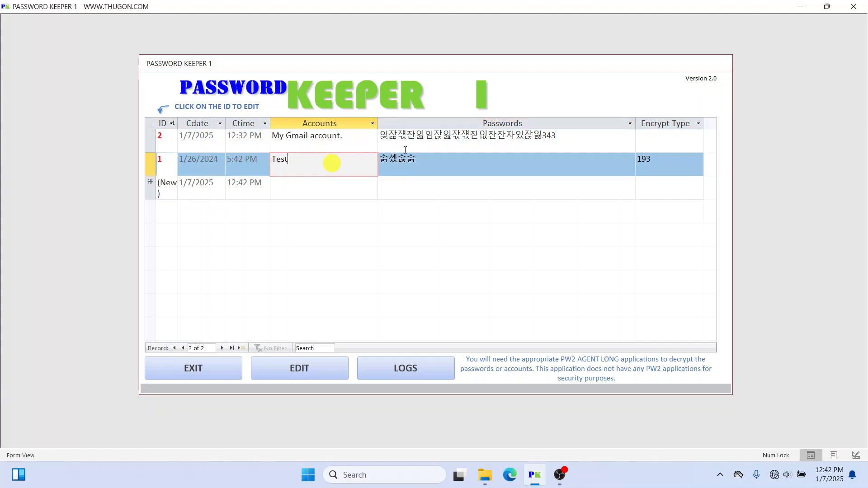
left_click(548, 141)
left_click(526, 158)
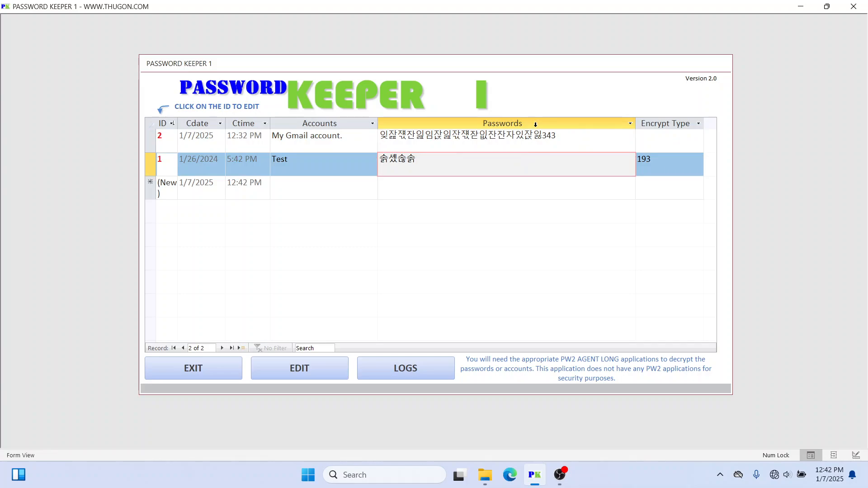
scroll(538, 75, "up", 1)
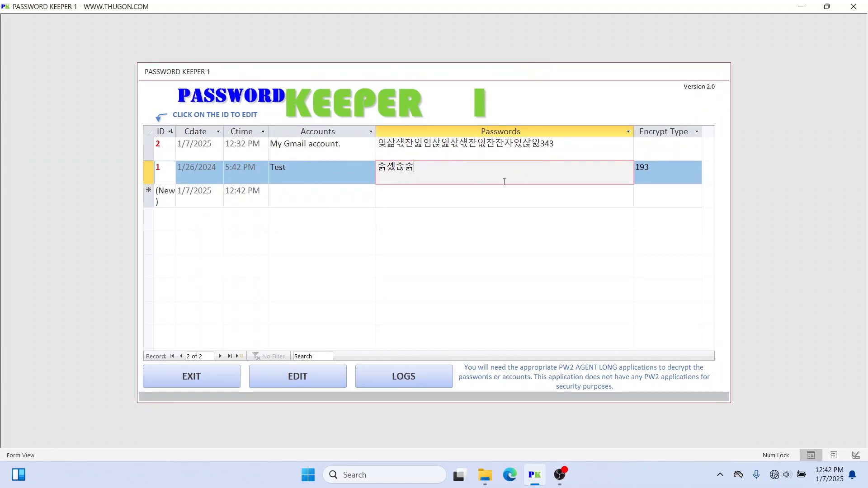
Step: Delete the trailing digits from the Gmail (ID 2) password in the edit window and close it
left_click_drag(591, 145, 274, 144)
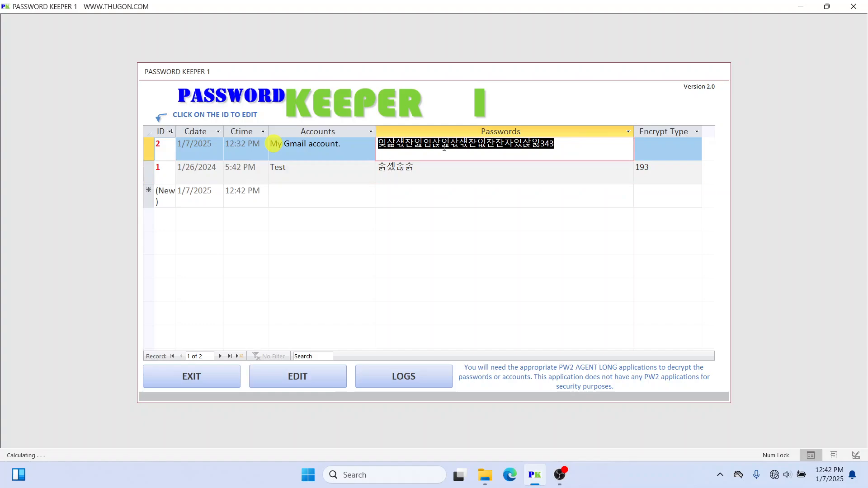
left_click(560, 145)
left_click_drag(560, 145, 540, 144)
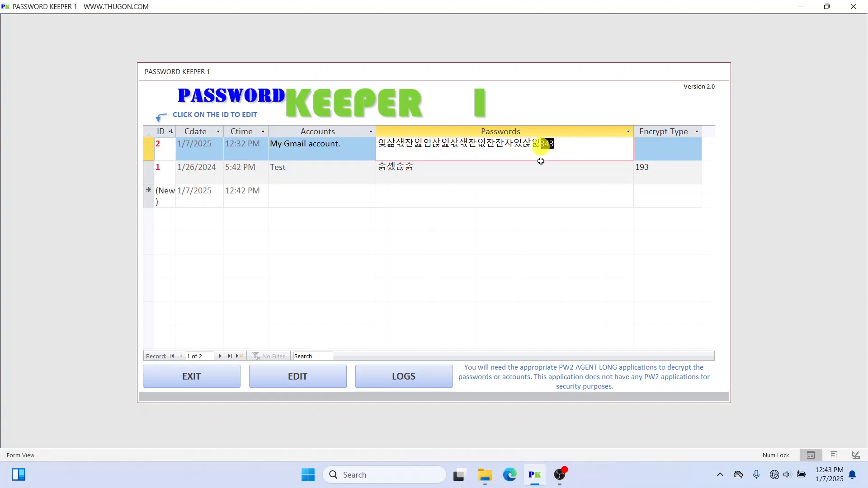
left_click(169, 145)
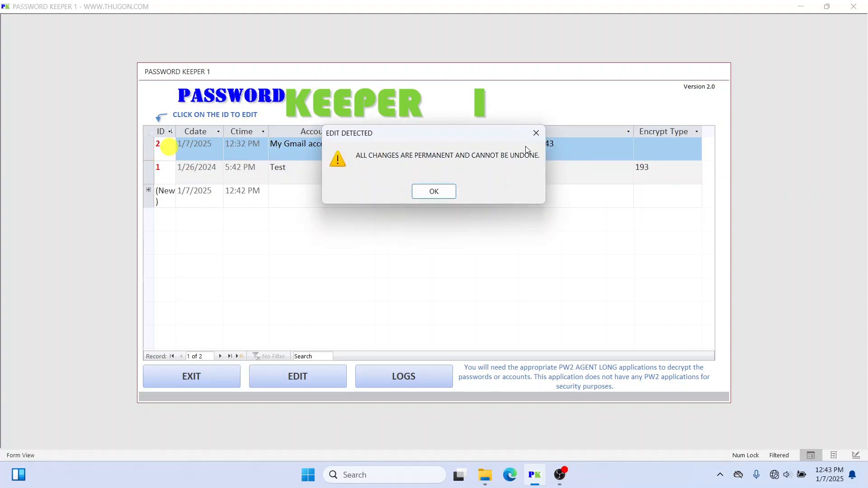
left_click(437, 190)
left_click_drag(552, 95, 531, 95)
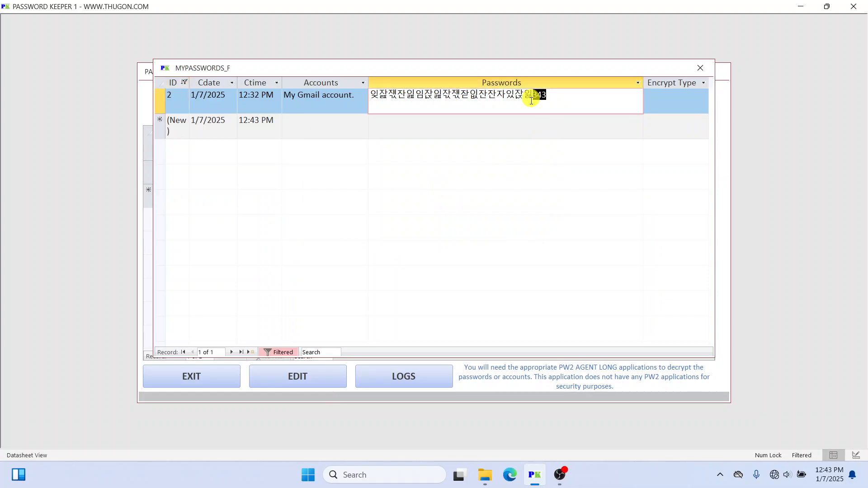
key("BackSpace")
left_click(699, 68)
left_click(468, 167)
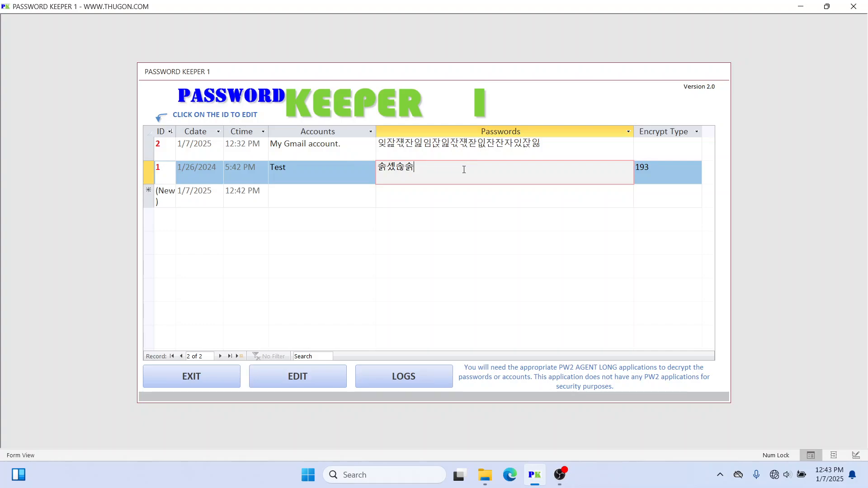
left_click(545, 145)
left_click(607, 173)
left_click(660, 172)
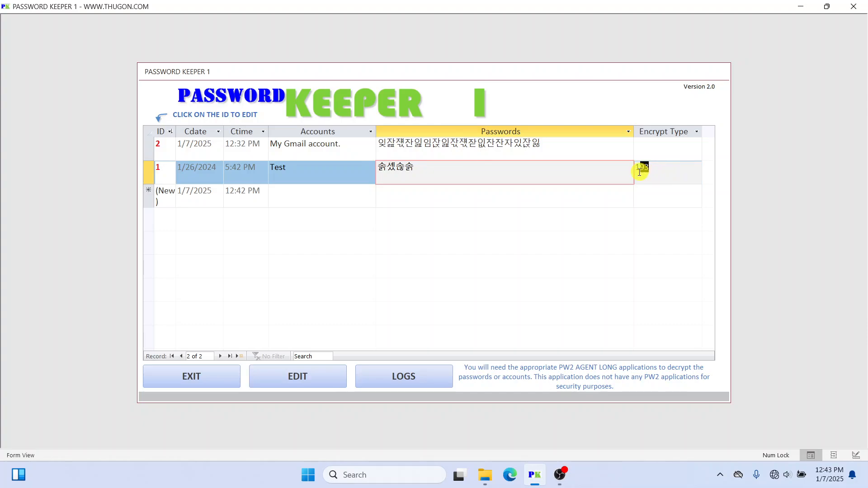
double_click(674, 178)
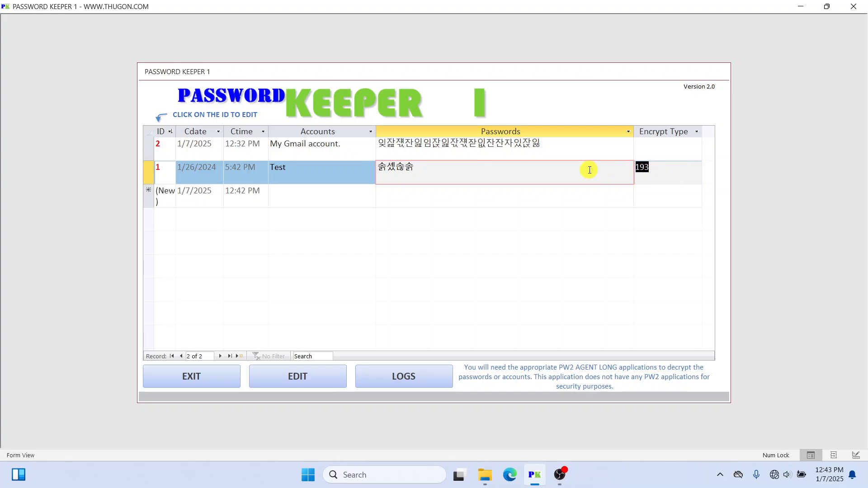
left_click(582, 145)
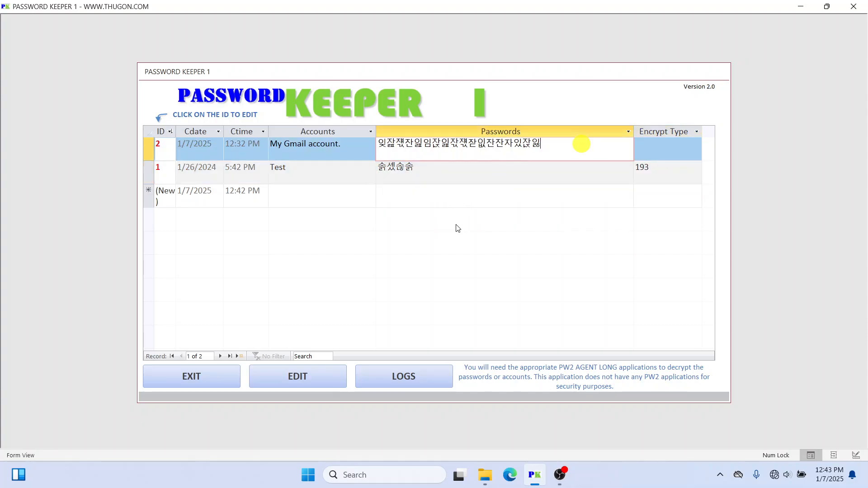
left_click(488, 168)
left_click(650, 167)
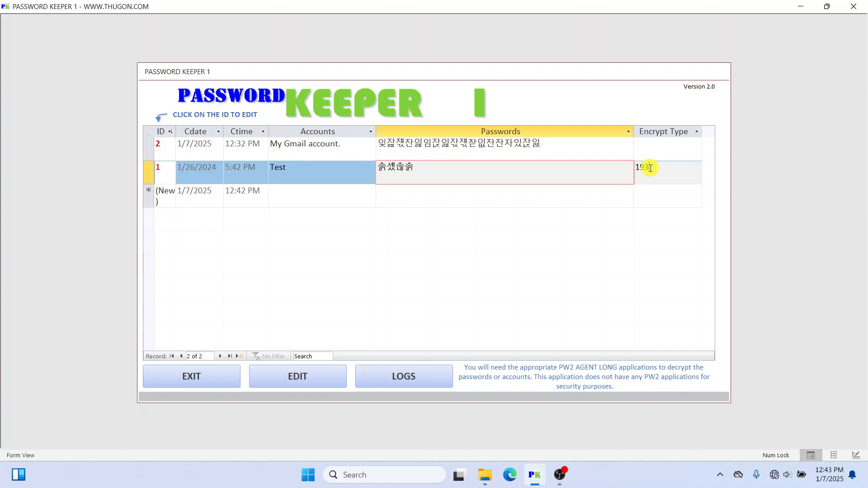
left_click_drag(655, 169, 627, 169)
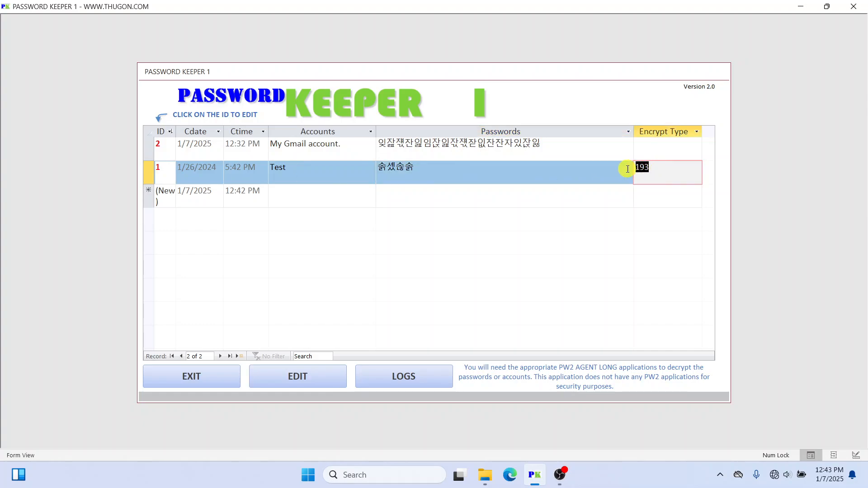
left_click(510, 178)
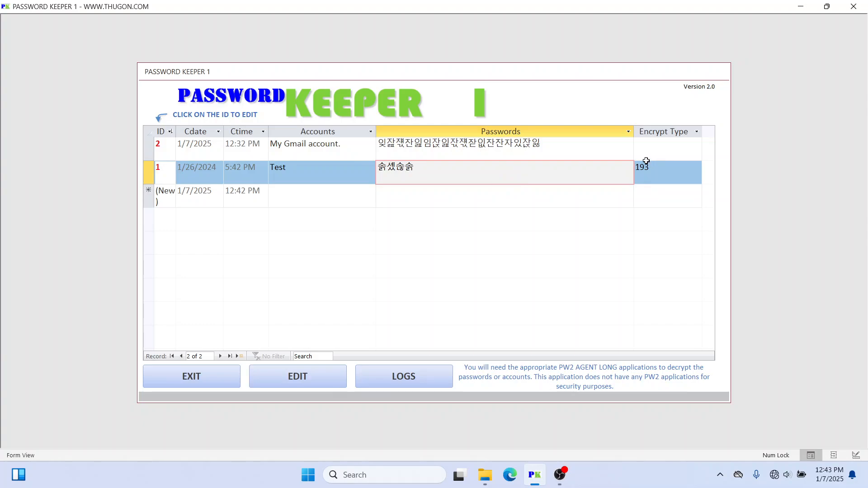
left_click(657, 170)
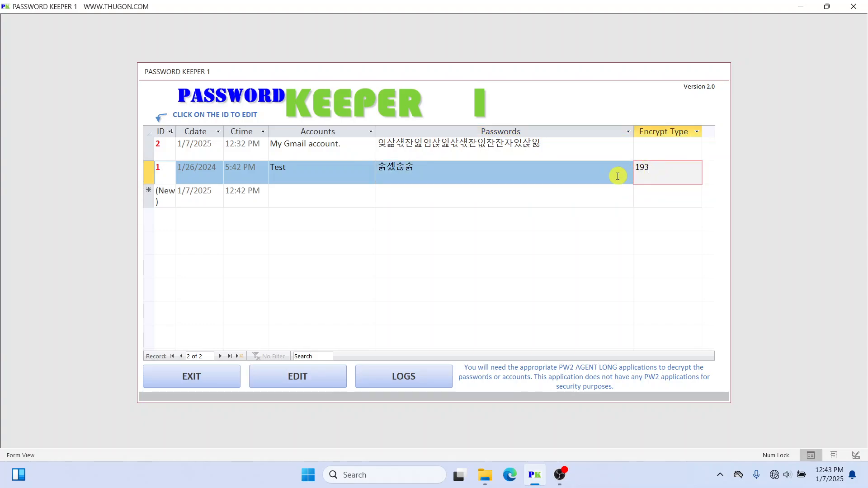
double_click(657, 169)
left_click(663, 168)
left_click_drag(503, 169, 362, 169)
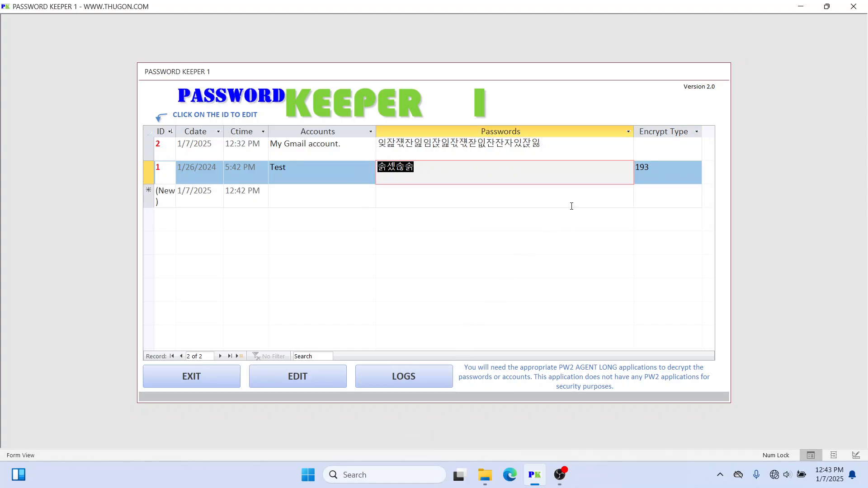
left_click(559, 149)
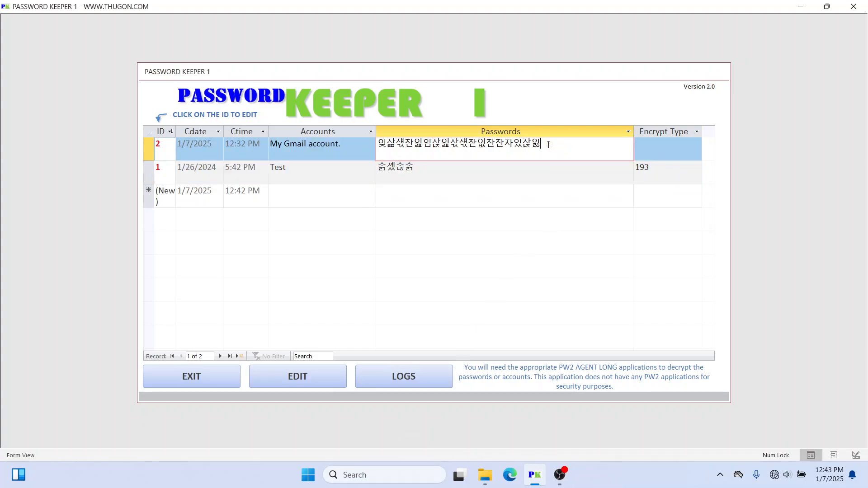
left_click_drag(548, 145, 347, 140)
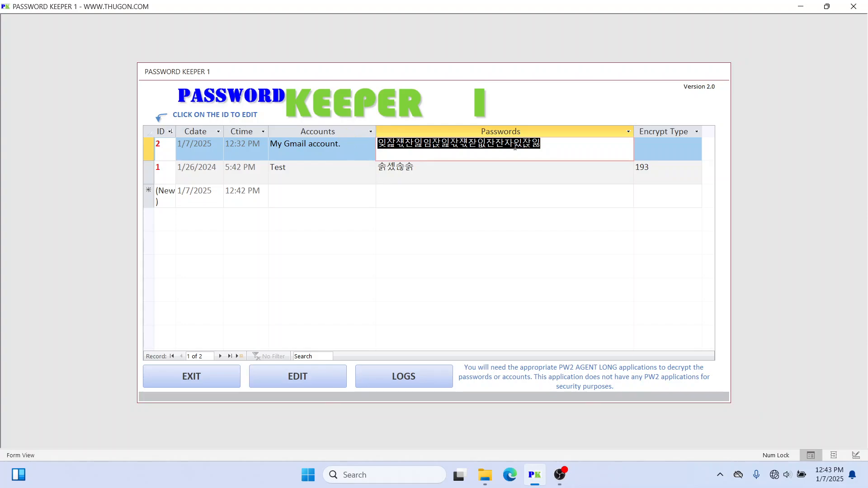
left_click(539, 171)
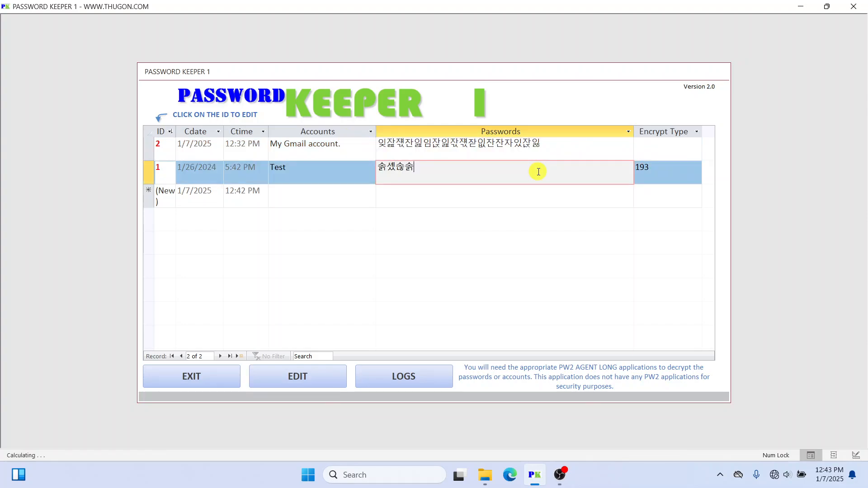
left_click(560, 143)
left_click(514, 178)
left_click(555, 143)
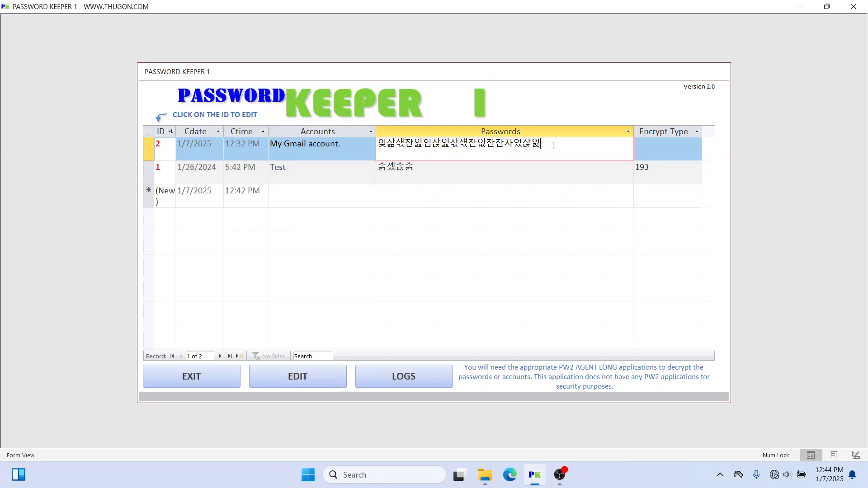
left_click_drag(553, 143, 378, 146)
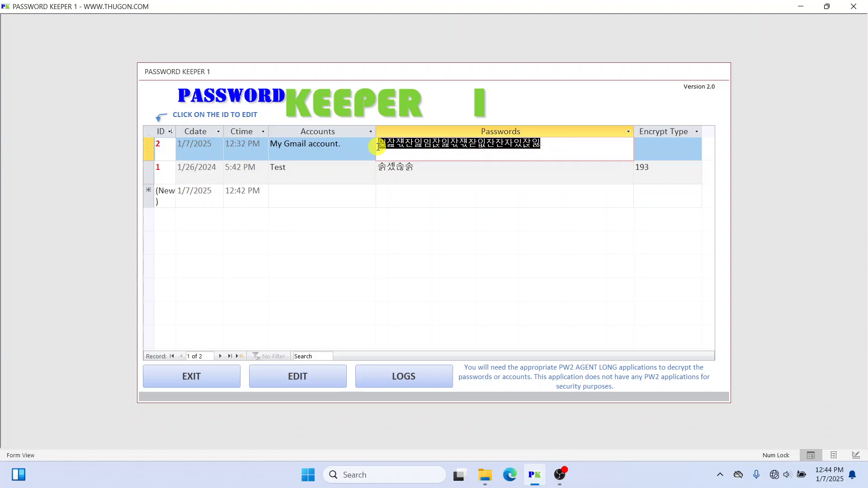
left_click(470, 168)
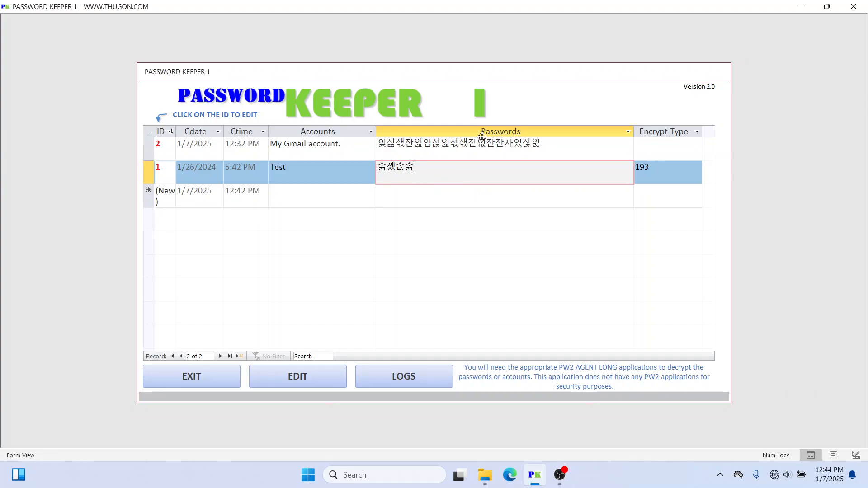
left_click(553, 145)
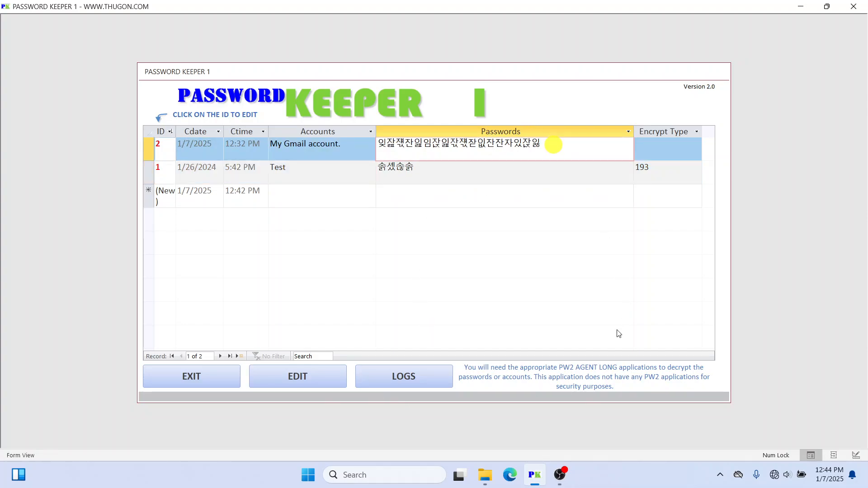
left_click(432, 168)
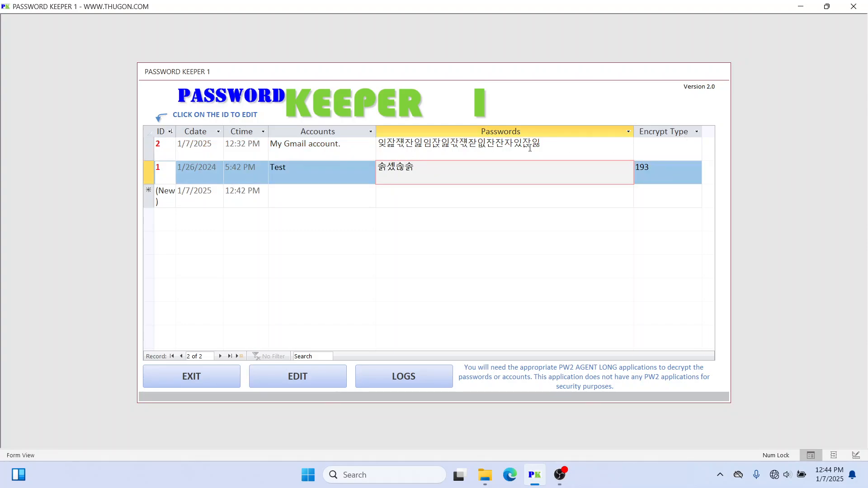
left_click(556, 144)
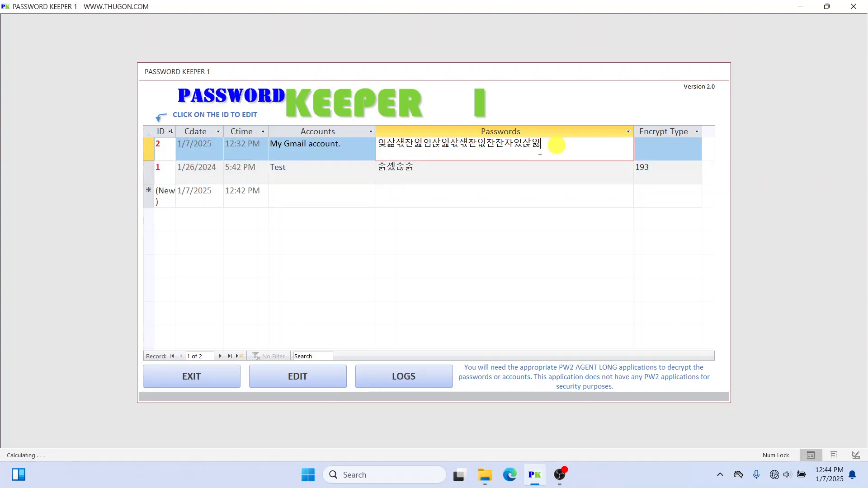
left_click(491, 170)
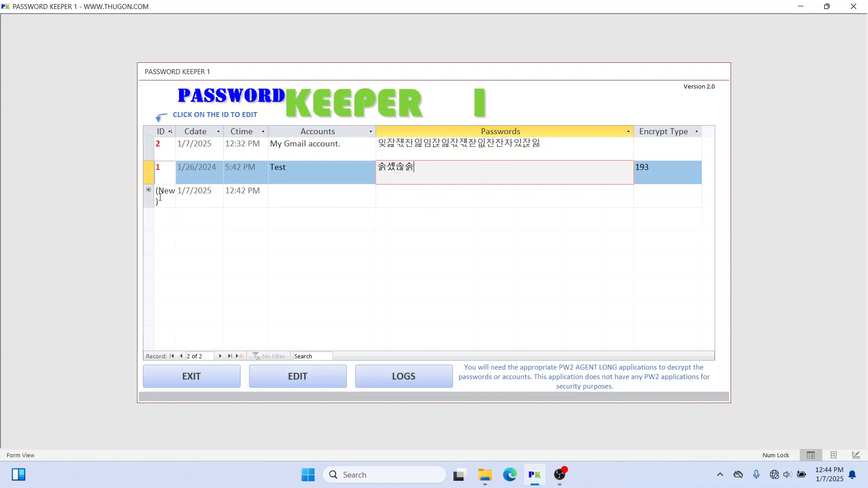
left_click(298, 196)
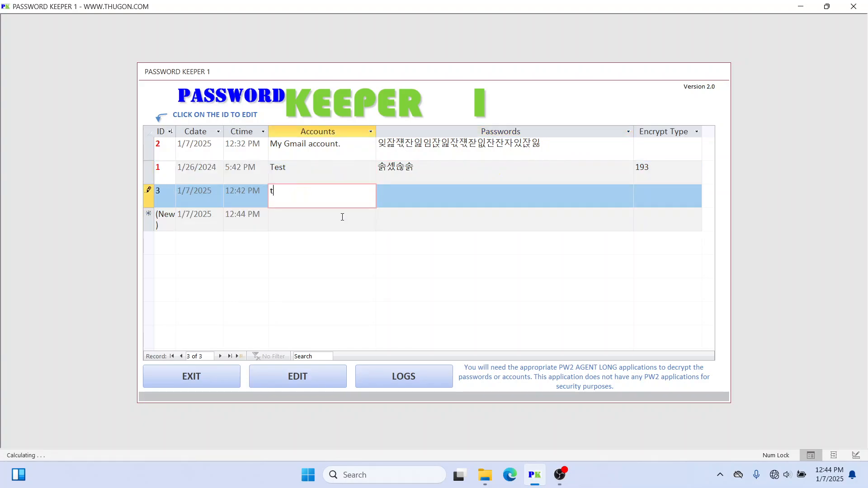
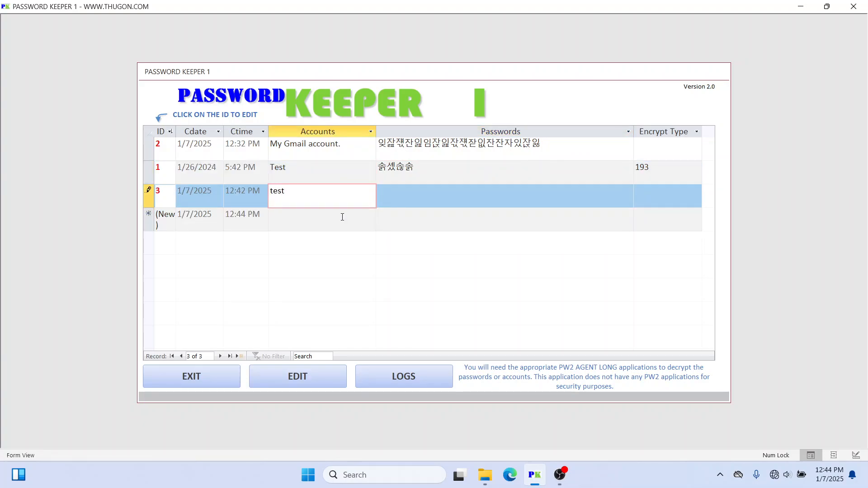
Step: Add record 3 with account 'test2' and a plain-text password, then save it
key("Tab")
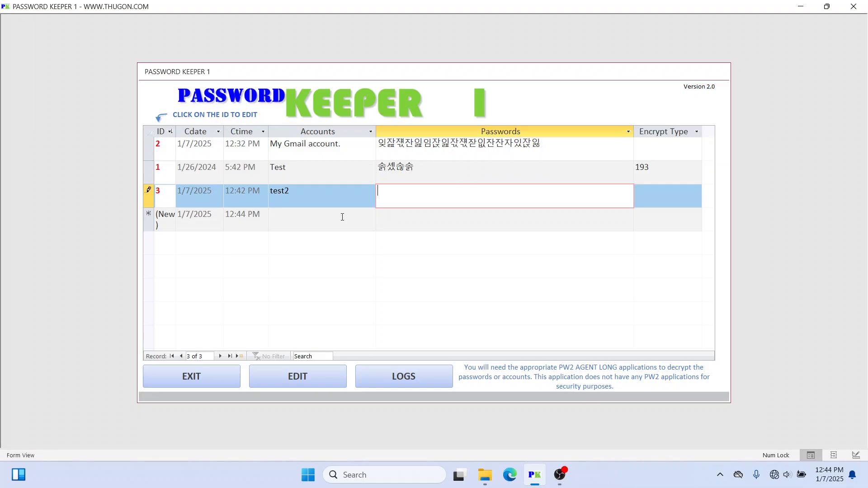
left_click(475, 170)
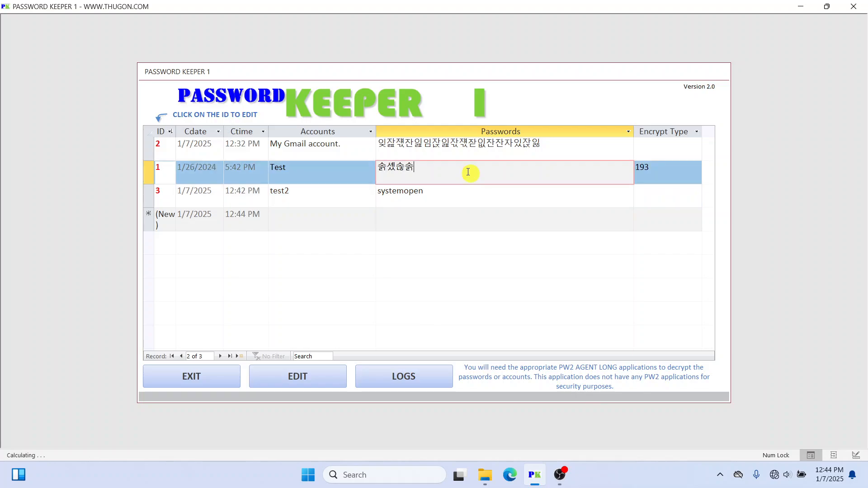
left_click_drag(441, 192, 371, 188)
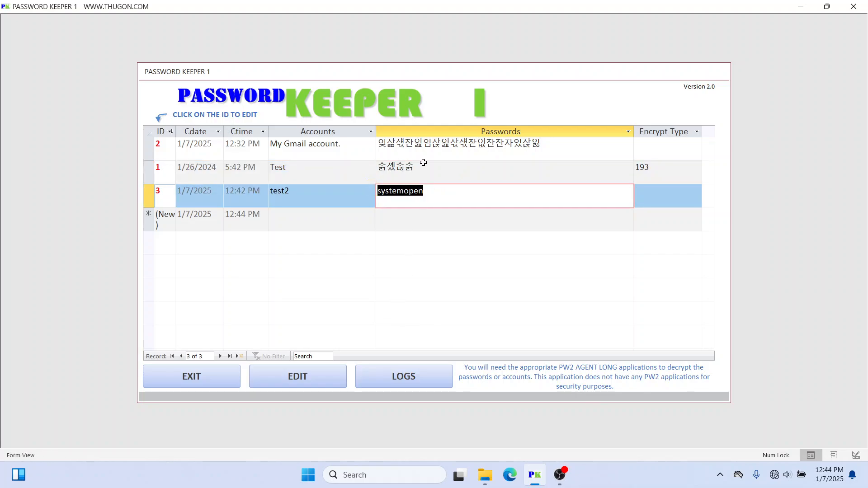
left_click_drag(421, 168, 378, 167)
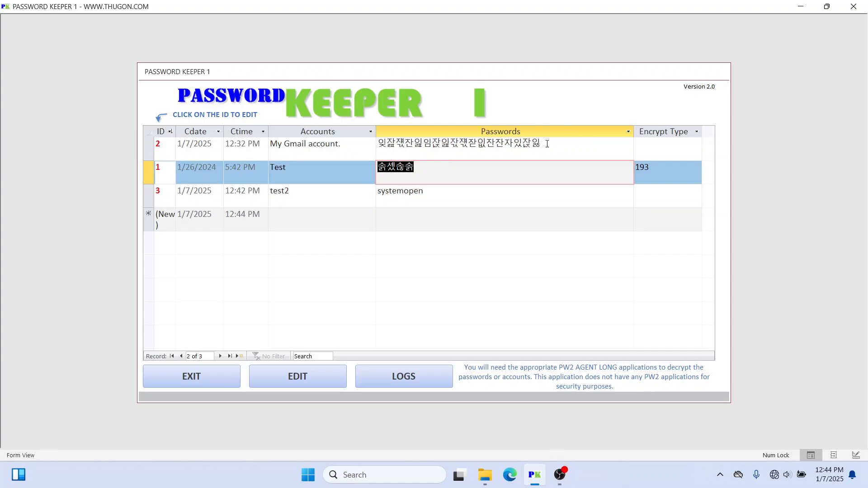
left_click(428, 171)
left_click_drag(559, 148, 359, 148)
left_click(438, 171)
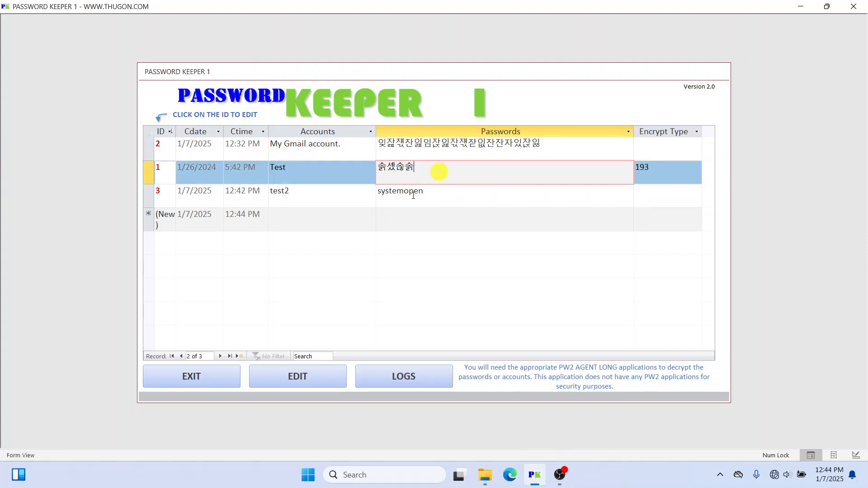
left_click(362, 190)
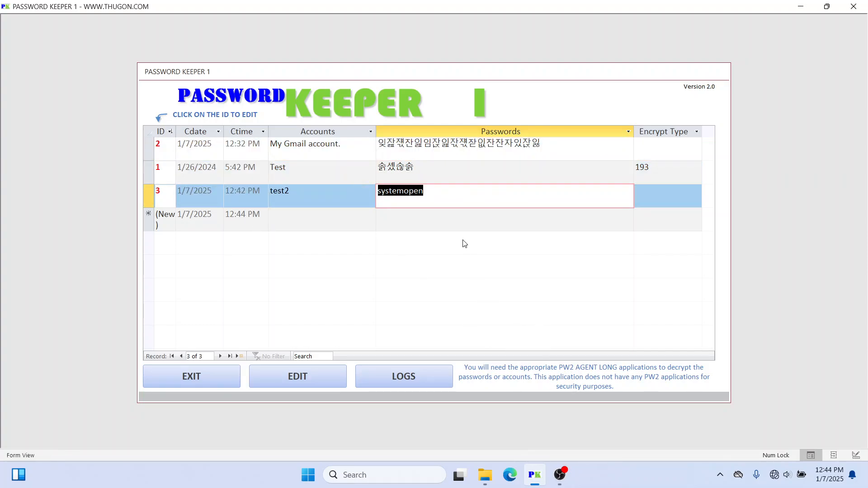
left_click(430, 173)
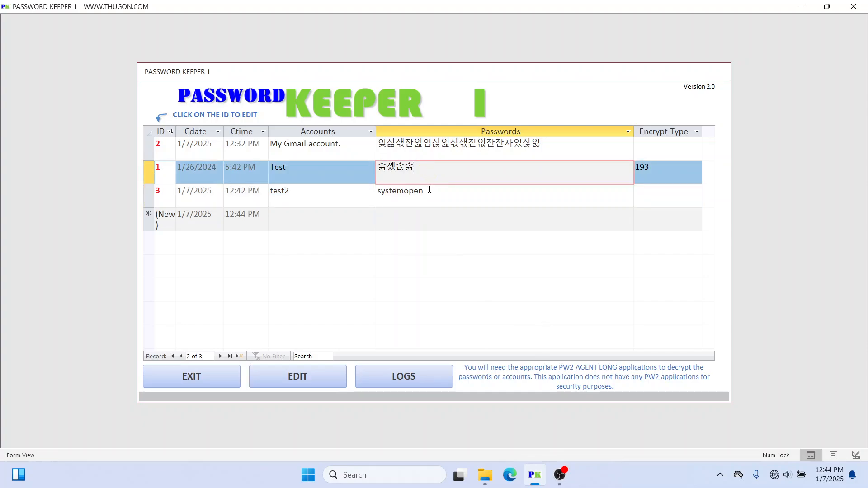
left_click(430, 192)
left_click(532, 163)
left_click(378, 142)
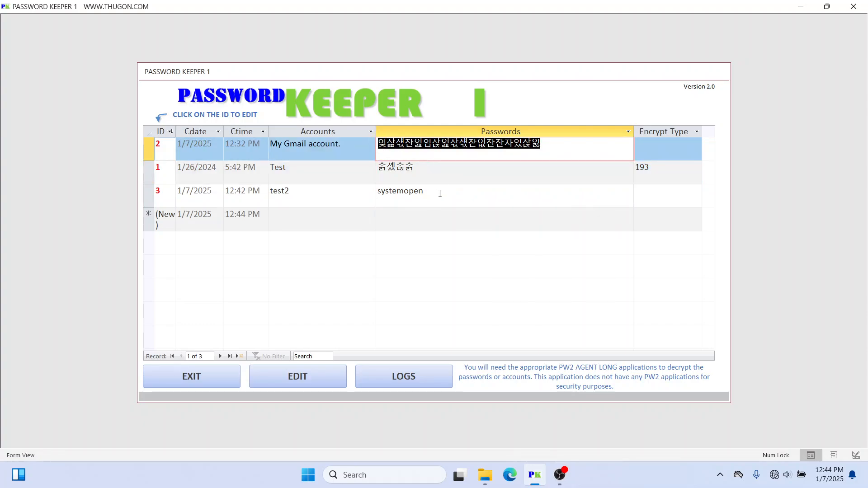
left_click_drag(440, 193, 359, 193)
left_click(427, 163)
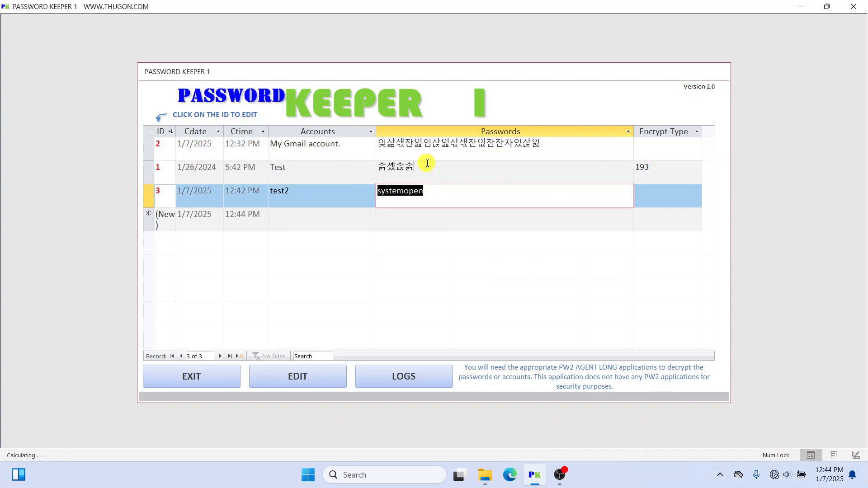
left_click_drag(427, 163, 367, 165)
left_click(555, 141)
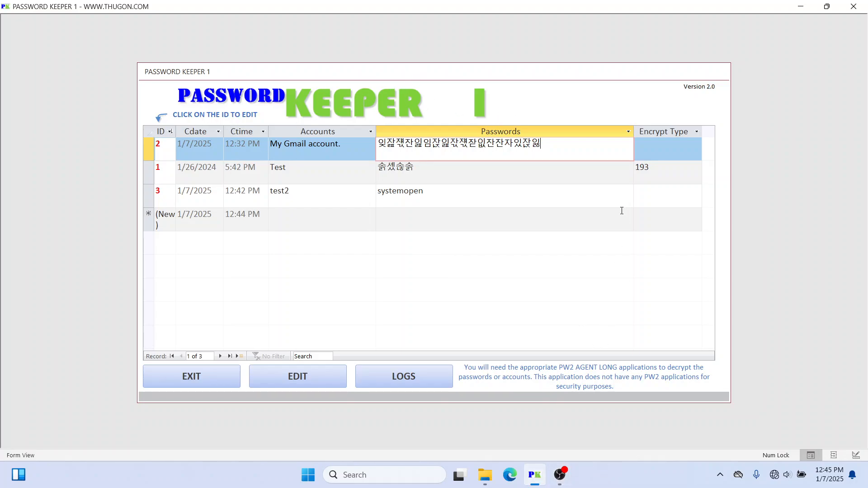
left_click(492, 174)
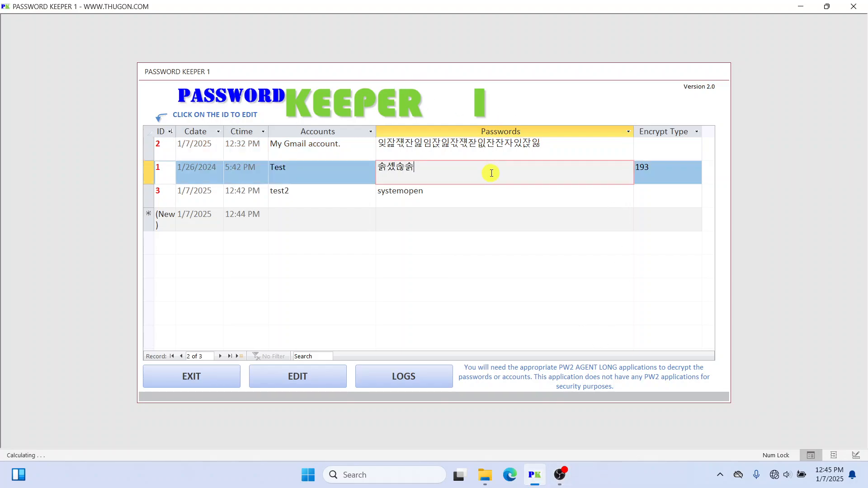
left_click(446, 193)
left_click(443, 169)
left_click(572, 145)
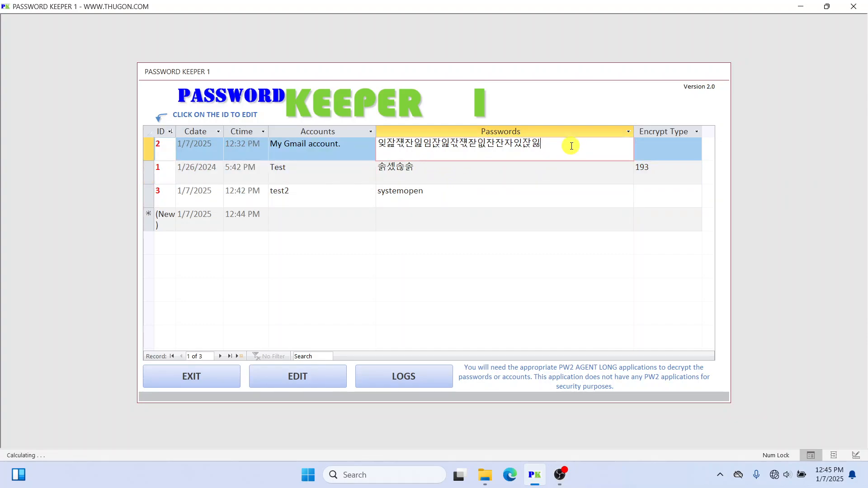
left_click(472, 164)
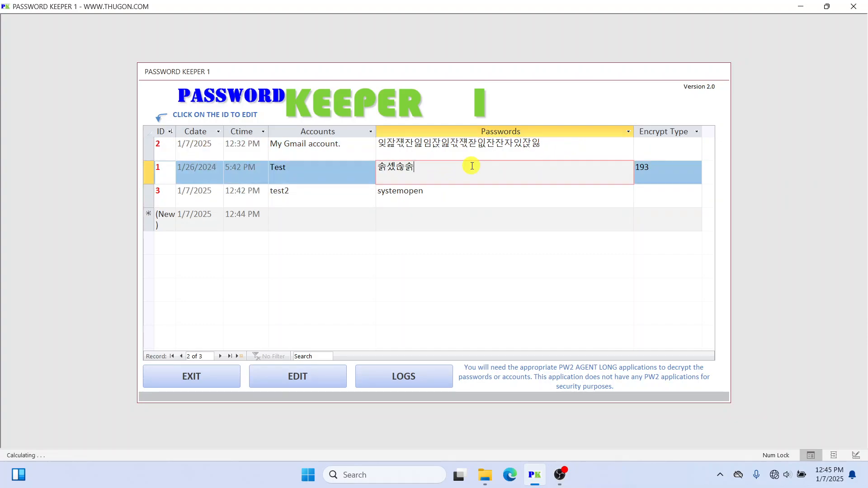
left_click(453, 190)
left_click(455, 171)
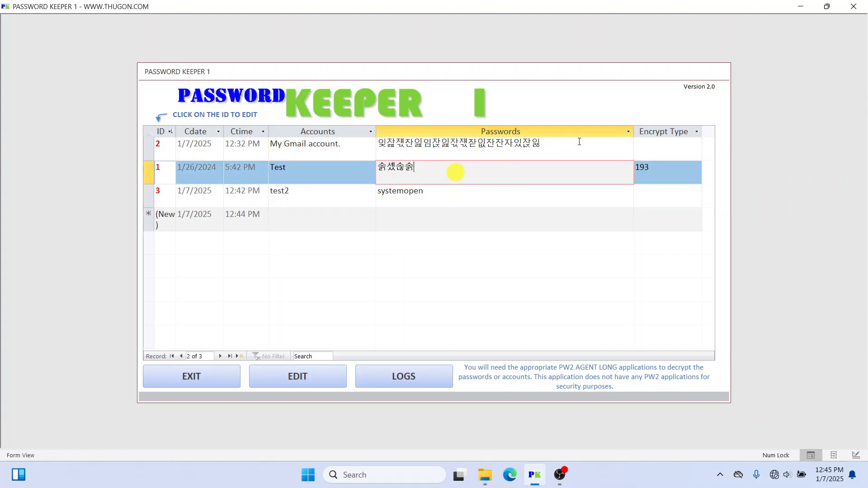
left_click(579, 142)
left_click(657, 142)
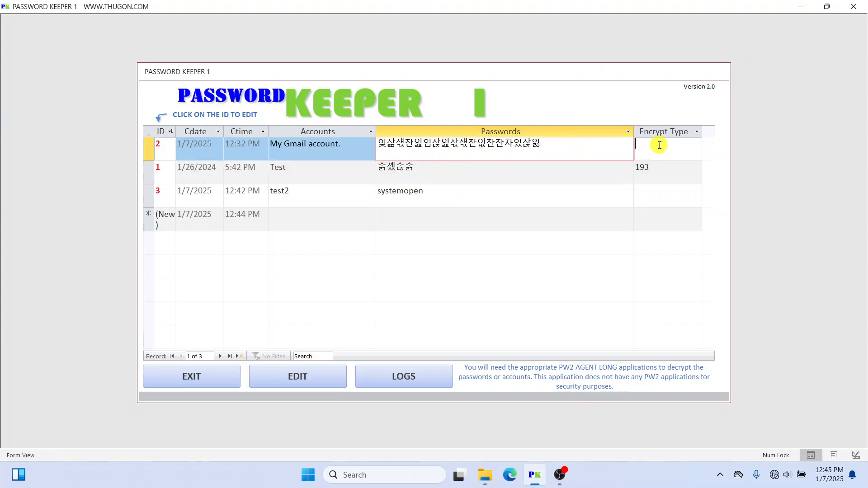
left_click(662, 170)
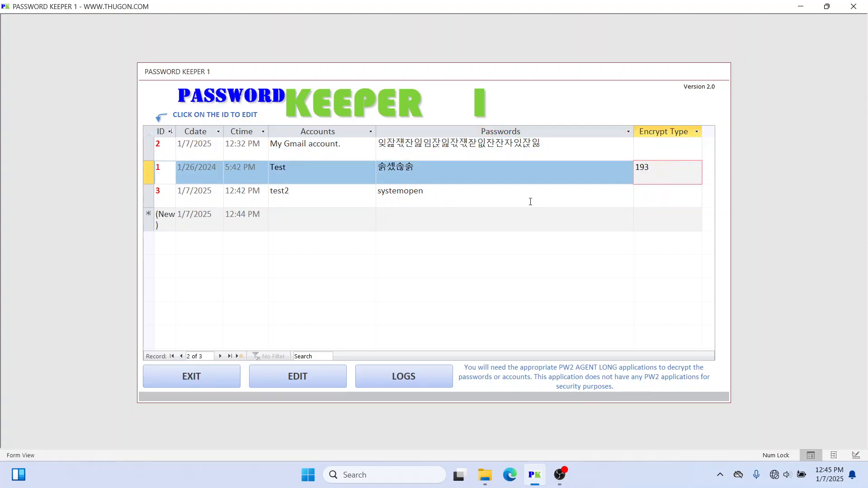
left_click(474, 174)
left_click(574, 143)
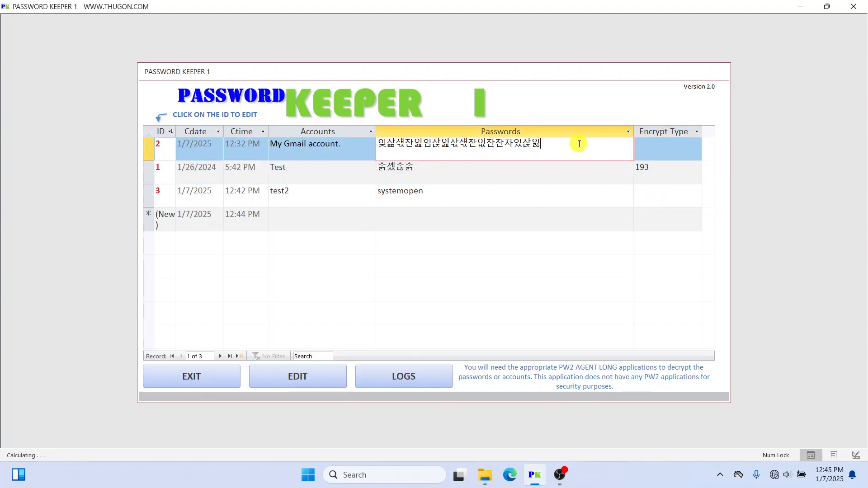
left_click(479, 171)
left_click(468, 197)
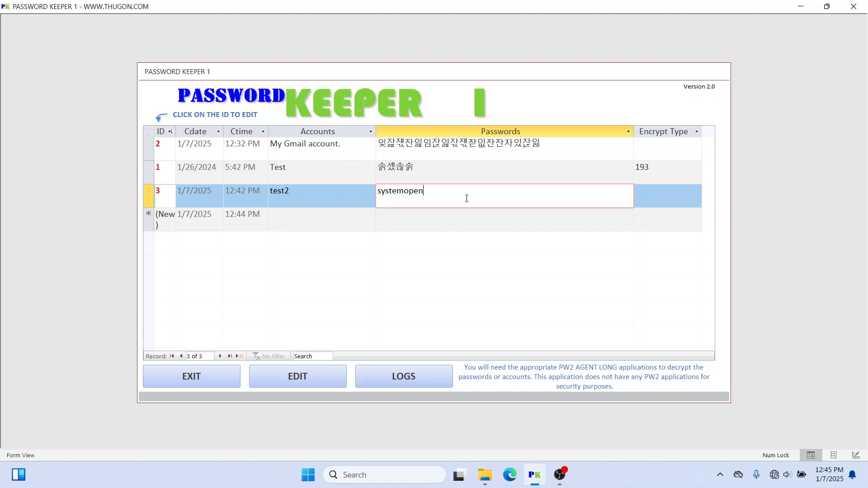
left_click(413, 167)
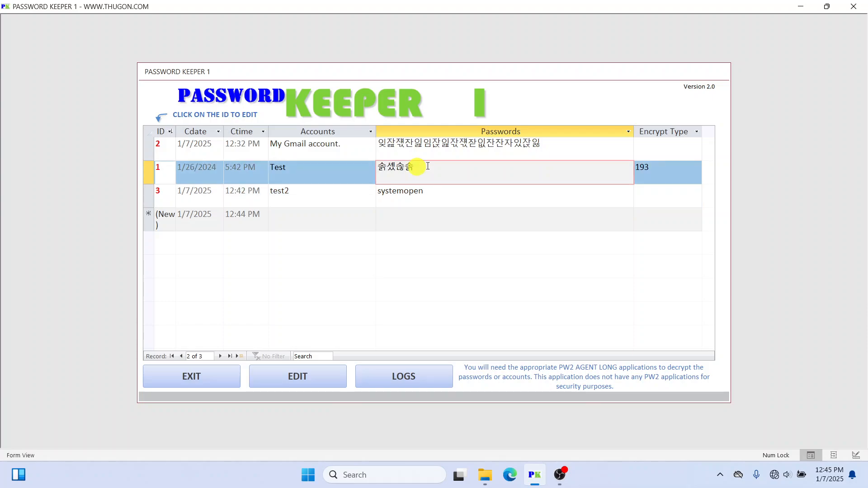
left_click(569, 146)
left_click(504, 163)
left_click(485, 197)
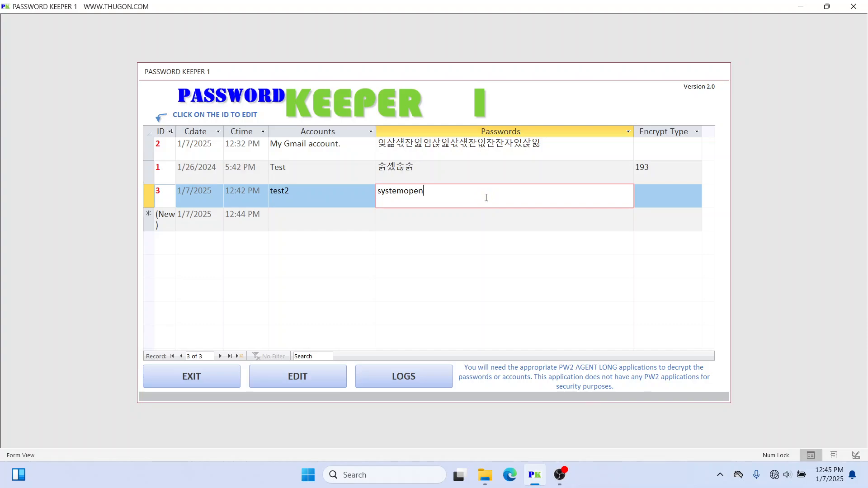